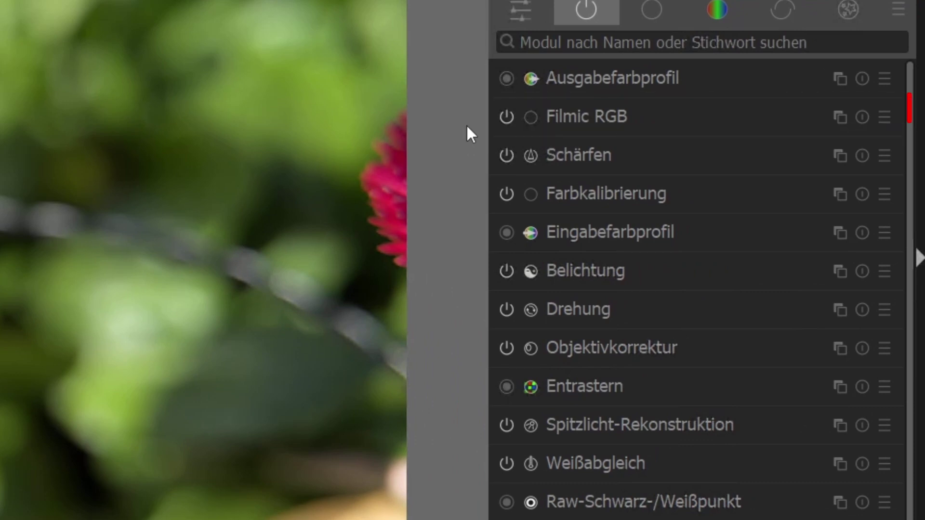
# Experiment with Filmic RGB relative exposures, ending at +4,21 EV white and -6,37 EV black.
pyautogui.click(577, 114)
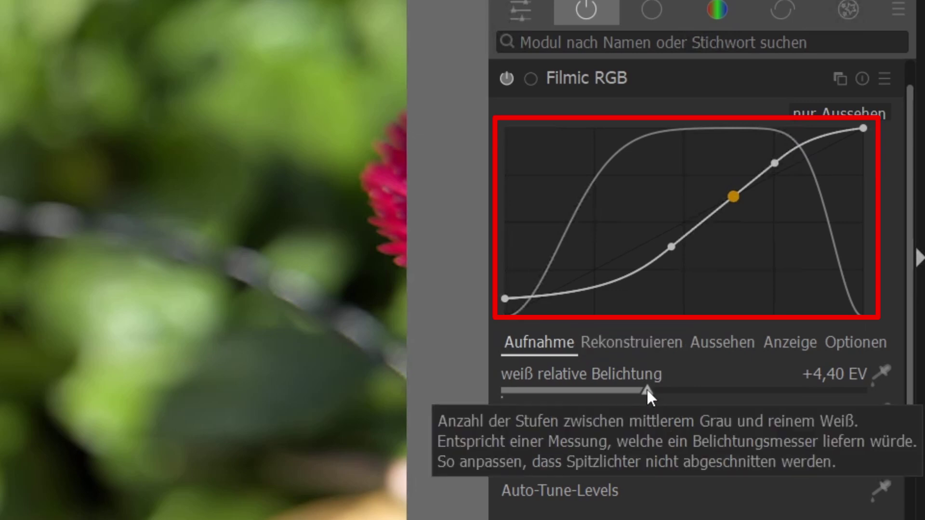
pyautogui.moveTo(647, 387); pyautogui.dragTo(841, 381)
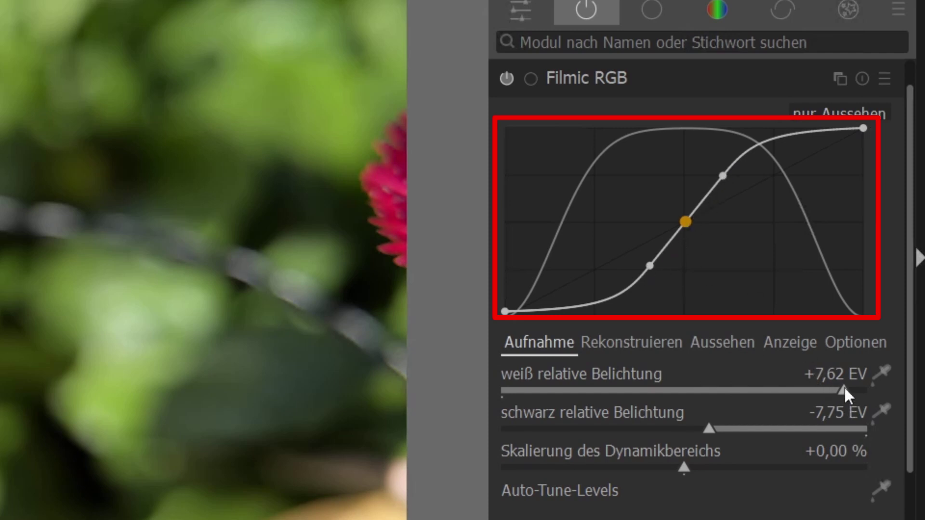
pyautogui.moveTo(841, 388)
pyautogui.mouseDown()
pyautogui.moveTo(711, 380)
pyautogui.moveTo(547, 386)
pyautogui.mouseUp()
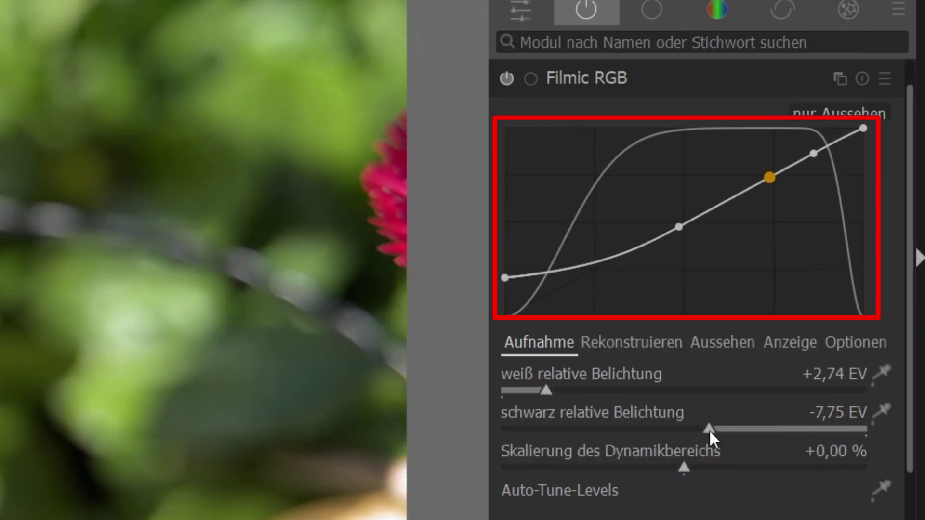
pyautogui.moveTo(709, 429); pyautogui.dragTo(622, 427)
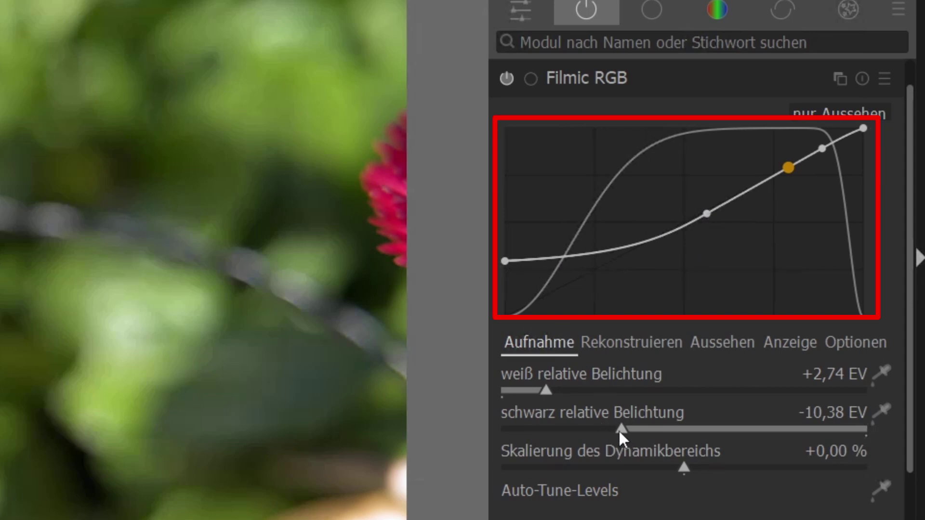
pyautogui.moveTo(619, 430); pyautogui.dragTo(843, 429)
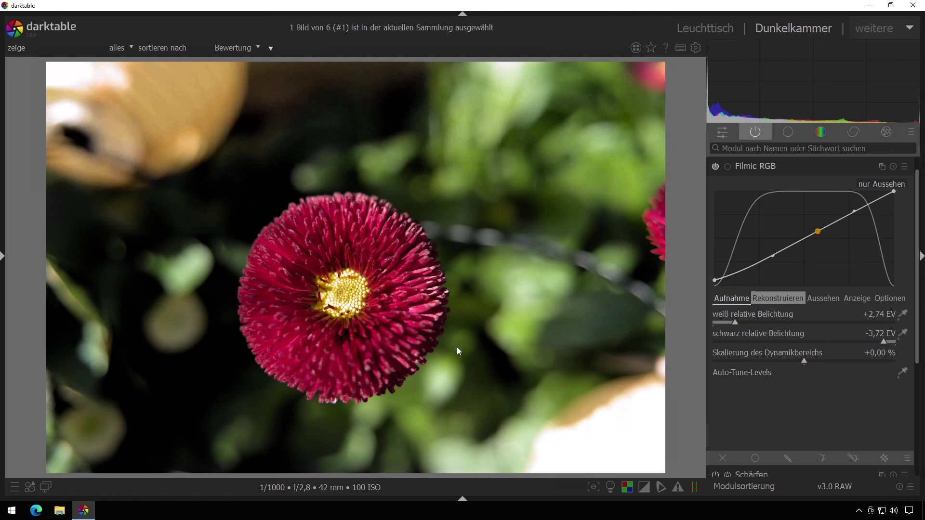
pyautogui.moveTo(882, 342)
pyautogui.mouseDown()
pyautogui.moveTo(756, 342)
pyautogui.moveTo(874, 337)
pyautogui.moveTo(791, 342)
pyautogui.moveTo(867, 341)
pyautogui.mouseUp()
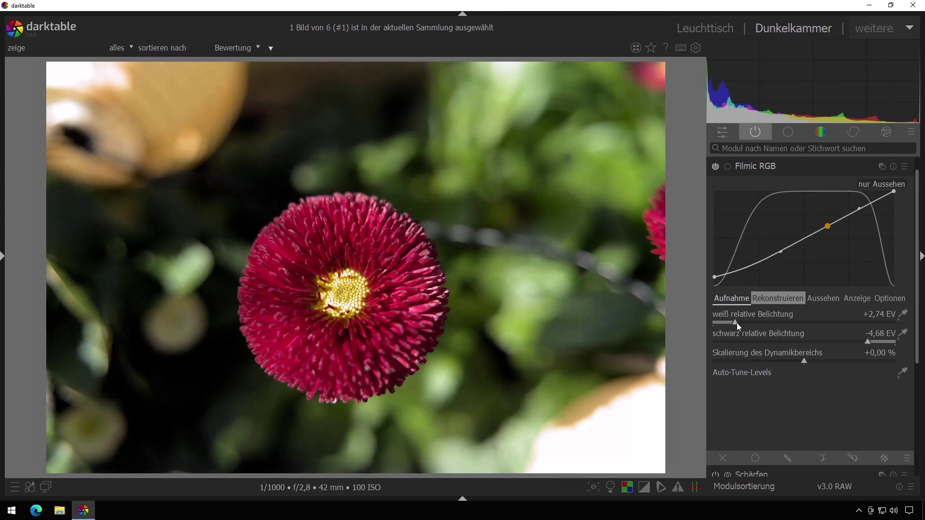
pyautogui.moveTo(737, 323)
pyautogui.mouseDown()
pyautogui.moveTo(833, 322)
pyautogui.moveTo(739, 325)
pyautogui.moveTo(808, 323)
pyautogui.mouseUp()
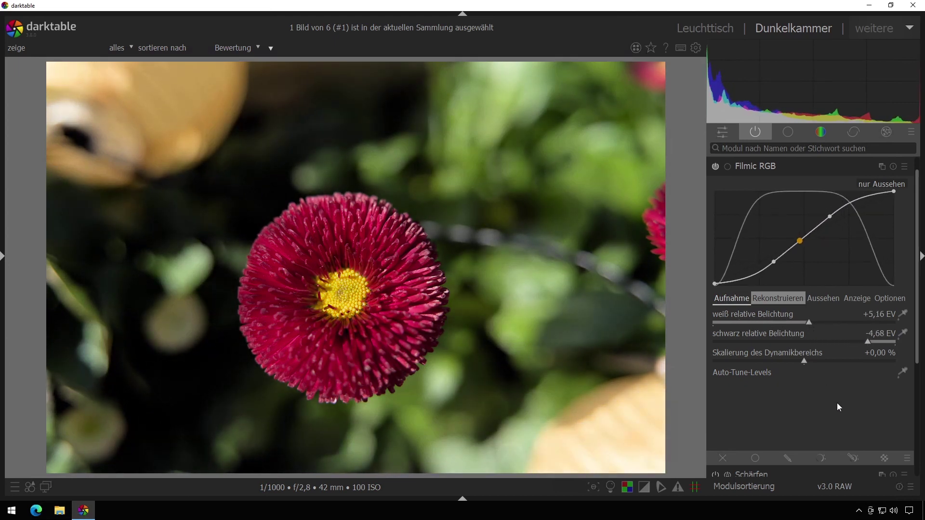
pyautogui.click(902, 373)
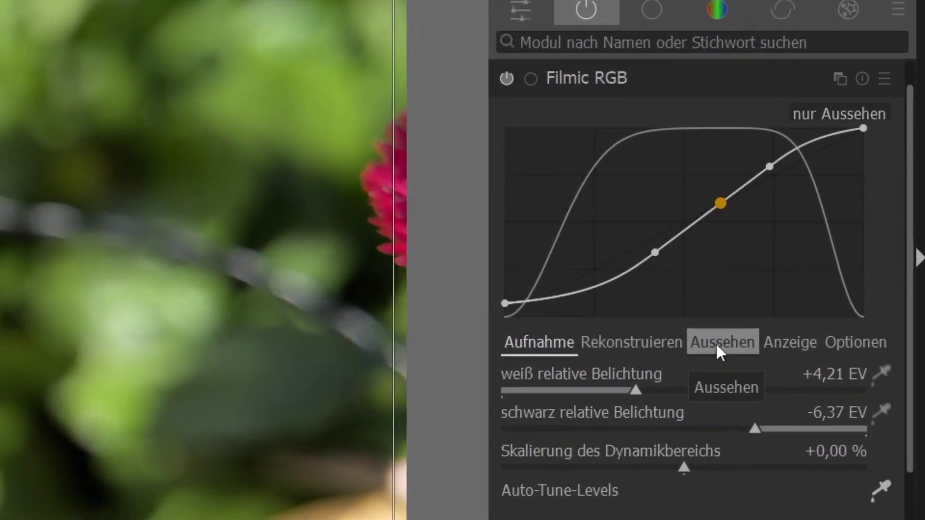
# On Filmic RGB's Aussehen settings, try stronger and weaker Kontrast, settling near 1,100.
pyautogui.click(715, 342)
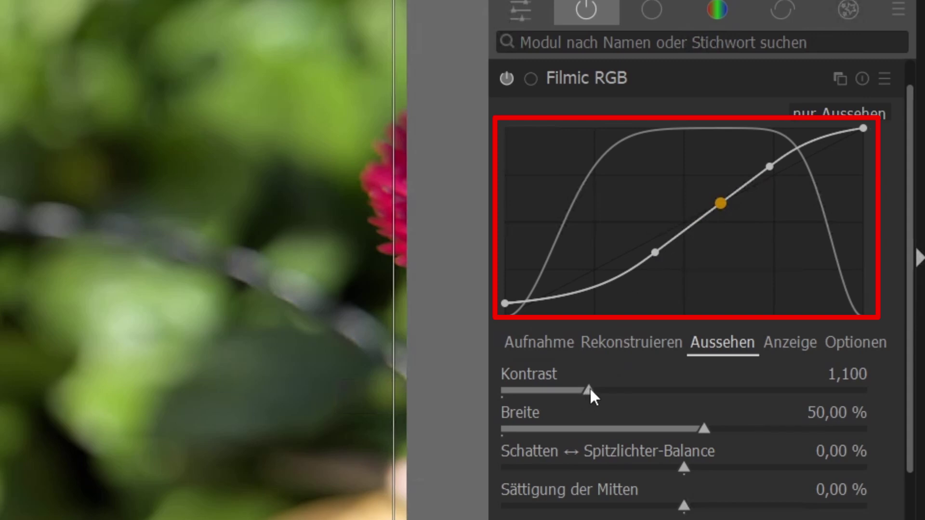
pyautogui.moveTo(589, 388); pyautogui.dragTo(871, 386)
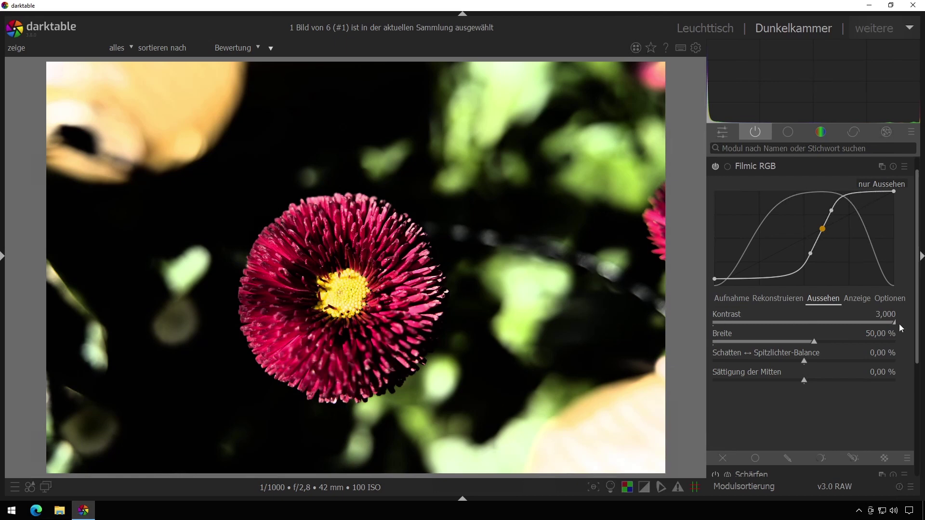
pyautogui.moveTo(899, 324); pyautogui.dragTo(713, 324)
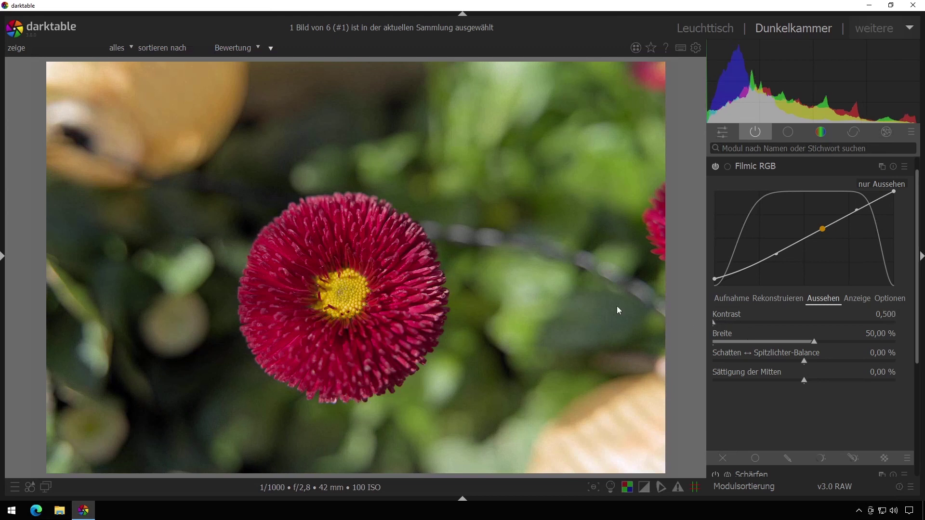
pyautogui.moveTo(714, 325); pyautogui.dragTo(747, 322)
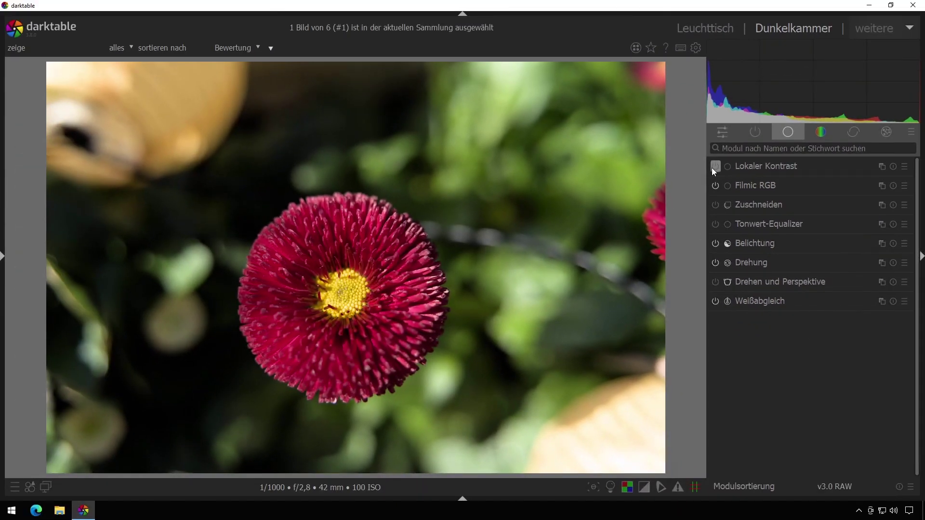
# Enable Lokaler Kontrast and test Detail, Lichter and Schatten, resetting each to default.
pyautogui.click(714, 166)
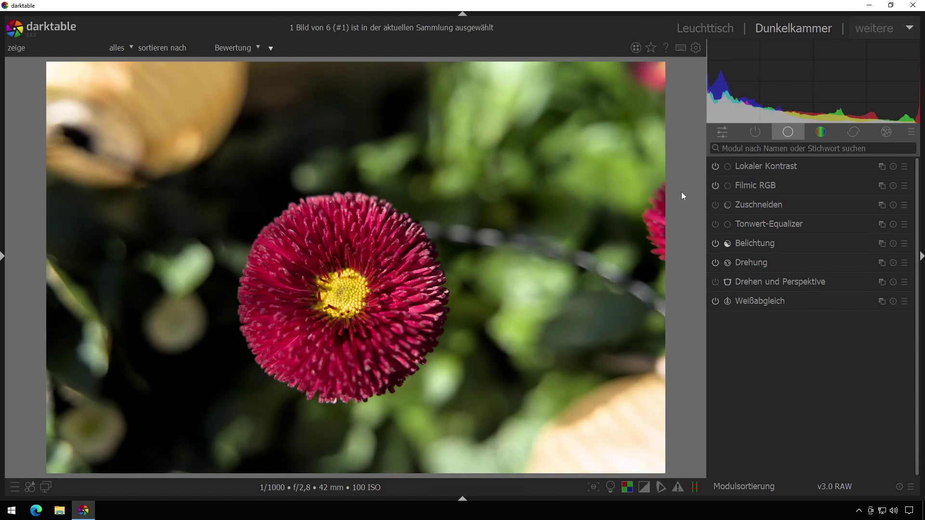
pyautogui.click(762, 166)
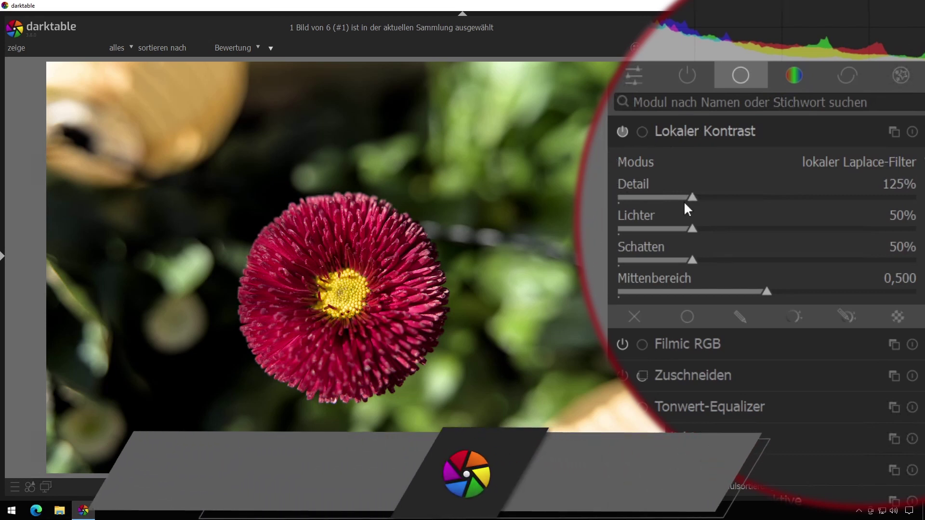
pyautogui.moveTo(695, 198)
pyautogui.mouseDown()
pyautogui.moveTo(892, 196)
pyautogui.moveTo(597, 195)
pyautogui.mouseUp()
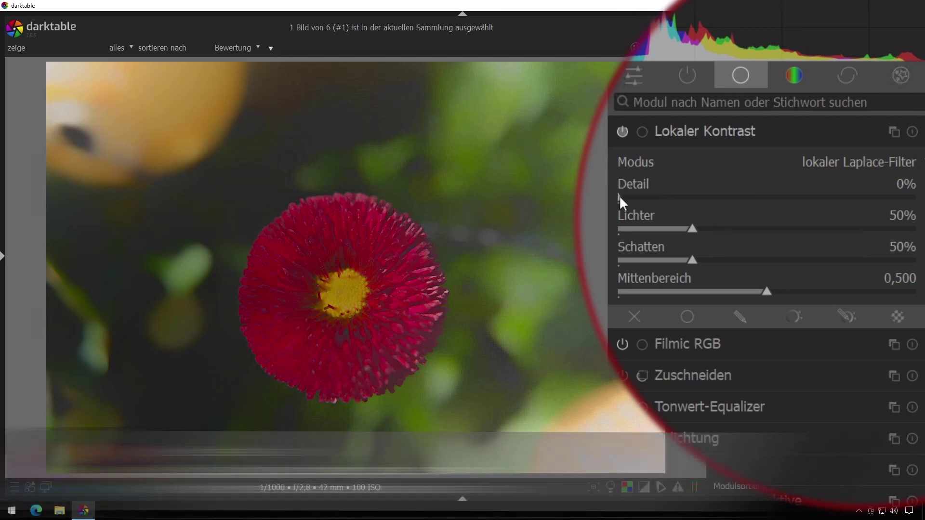
pyautogui.doubleClick(619, 195)
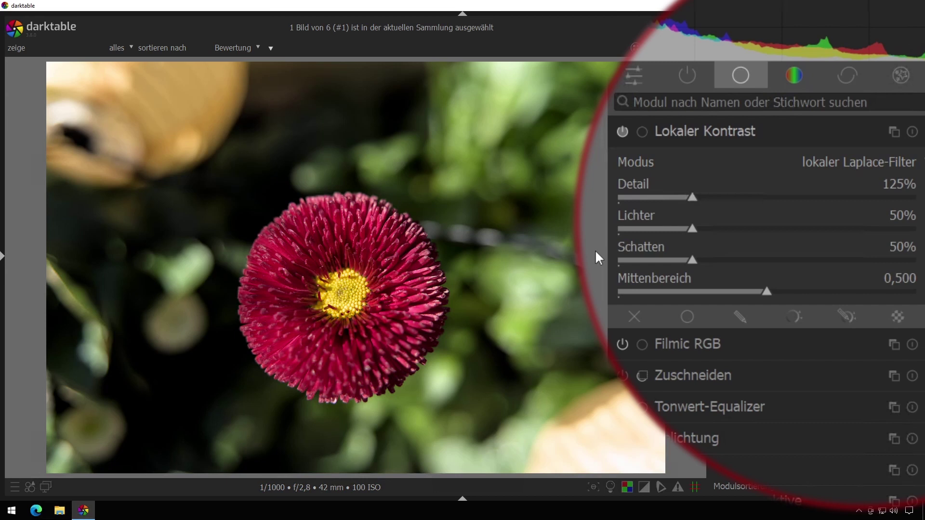
pyautogui.moveTo(692, 228)
pyautogui.mouseDown()
pyautogui.moveTo(917, 233)
pyautogui.moveTo(581, 245)
pyautogui.moveTo(886, 234)
pyautogui.moveTo(737, 234)
pyautogui.mouseUp()
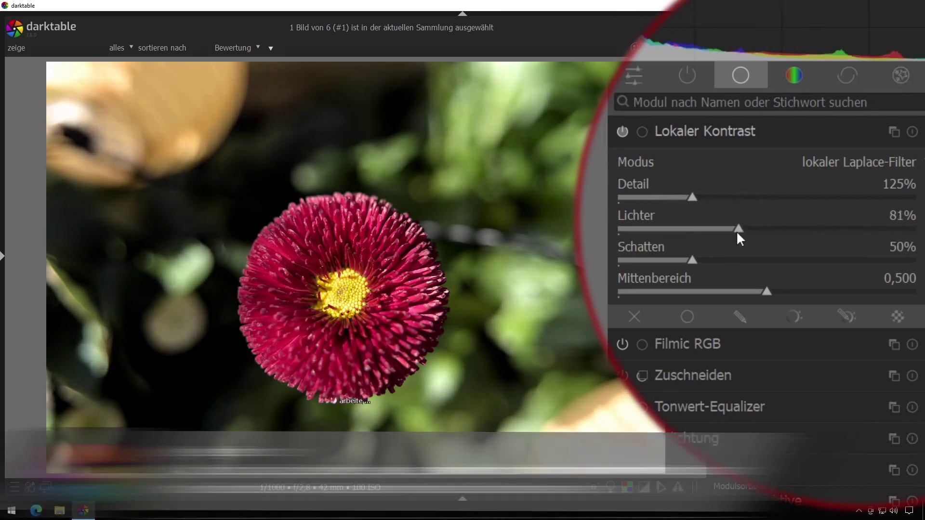
pyautogui.doubleClick(738, 229)
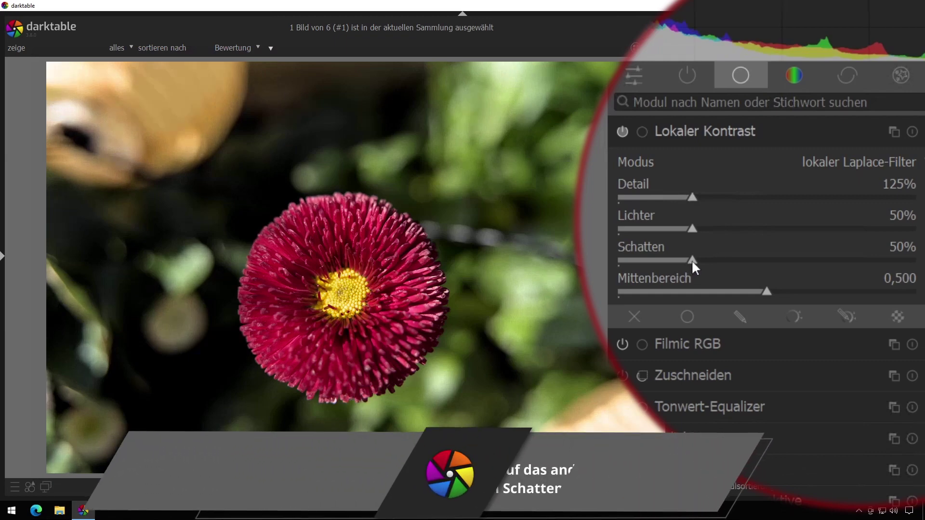
pyautogui.moveTo(692, 260)
pyautogui.mouseDown()
pyautogui.moveTo(917, 259)
pyautogui.moveTo(605, 270)
pyautogui.moveTo(907, 279)
pyautogui.moveTo(704, 281)
pyautogui.moveTo(691, 260)
pyautogui.mouseUp()
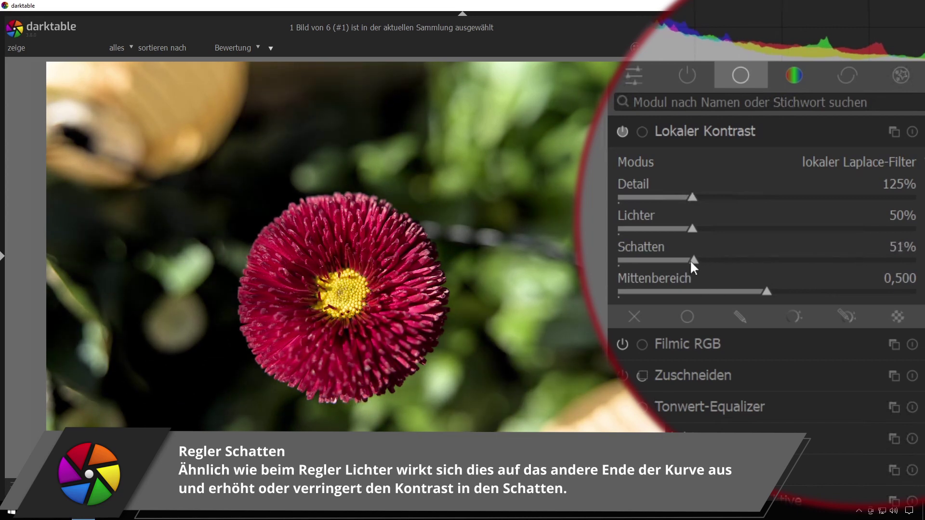
pyautogui.doubleClick(691, 261)
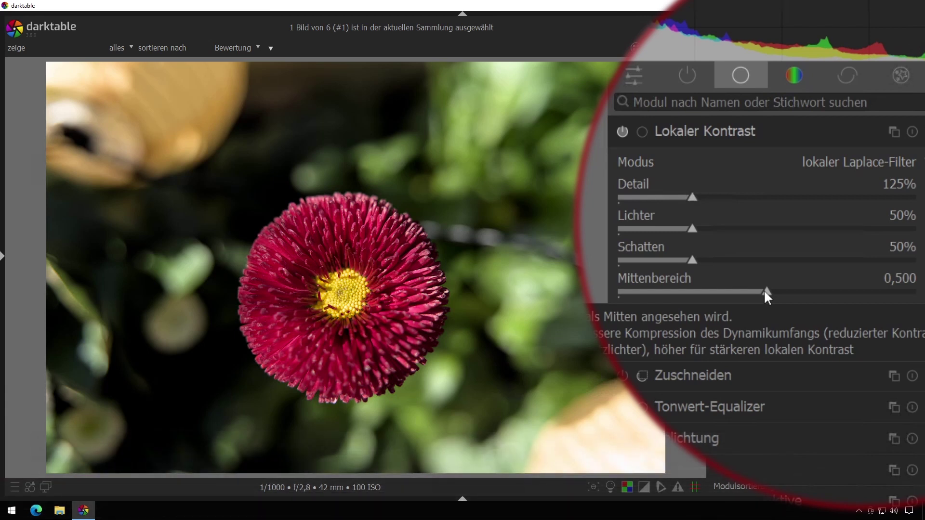
# Try wider Mittenbereich and higher Detail and Lichter, then reset Schatten, Mittenbereich and Lichter to defaults.
pyautogui.moveTo(765, 291); pyautogui.dragTo(856, 288)
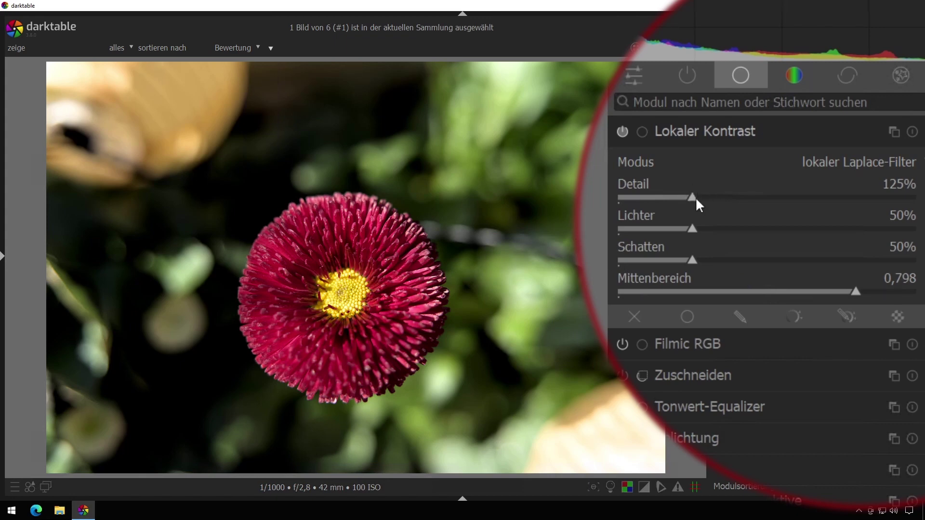
pyautogui.moveTo(693, 198)
pyautogui.mouseDown()
pyautogui.moveTo(802, 191)
pyautogui.moveTo(693, 198)
pyautogui.mouseUp()
pyautogui.moveTo(692, 230)
pyautogui.mouseDown()
pyautogui.moveTo(858, 226)
pyautogui.moveTo(757, 228)
pyautogui.mouseUp()
pyautogui.moveTo(691, 260)
pyautogui.mouseDown()
pyautogui.moveTo(831, 259)
pyautogui.moveTo(760, 260)
pyautogui.mouseUp()
pyautogui.doubleClick(759, 259)
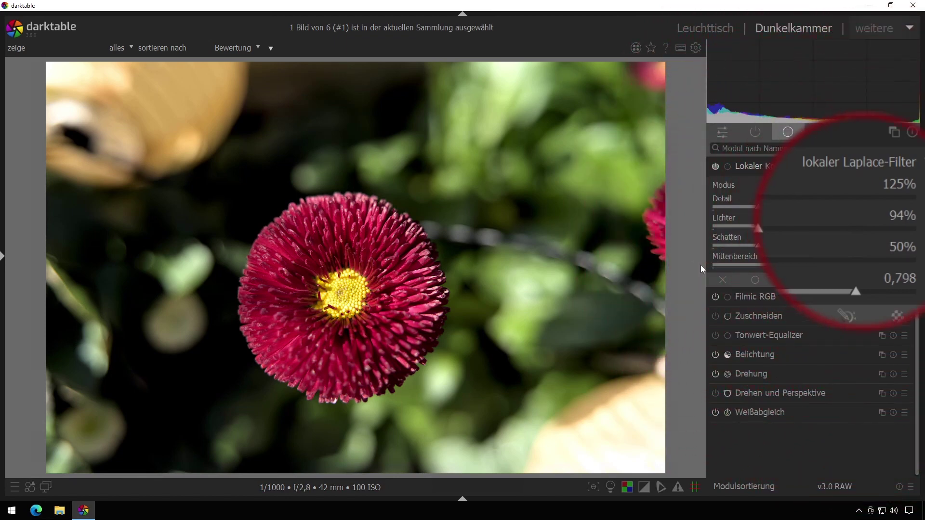
pyautogui.doubleClick(722, 265)
pyautogui.doubleClick(799, 224)
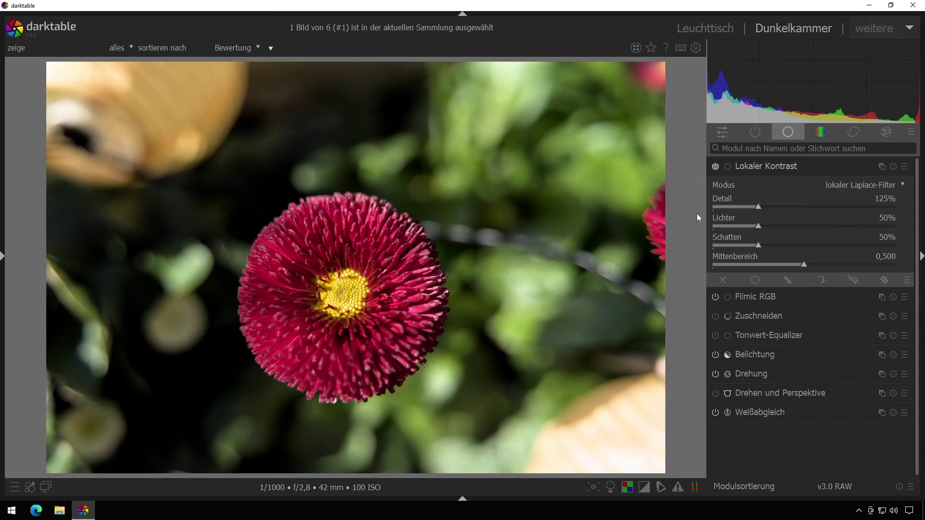
# Turn on the clipping warning and set Lokaler Kontrast's parametric mask lower input to 5,0.
pyautogui.click(644, 487)
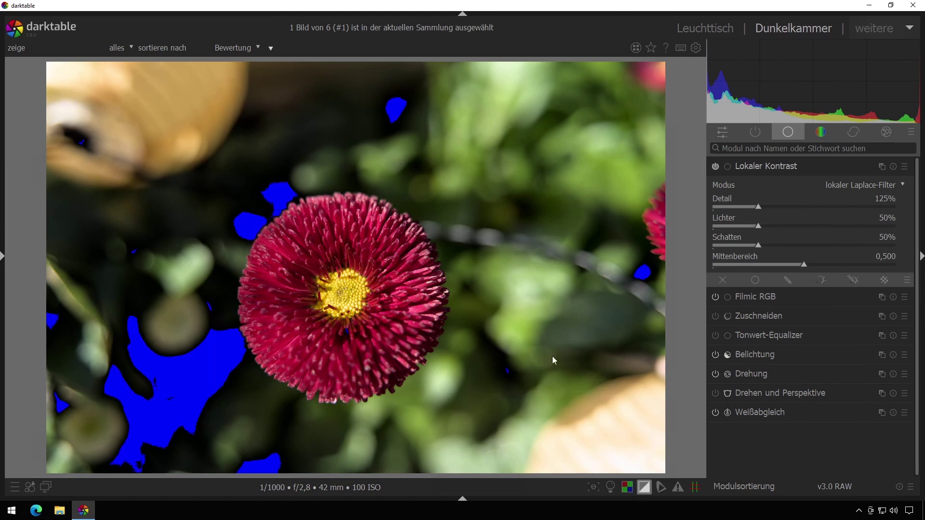
pyautogui.click(820, 280)
pyautogui.click(725, 375)
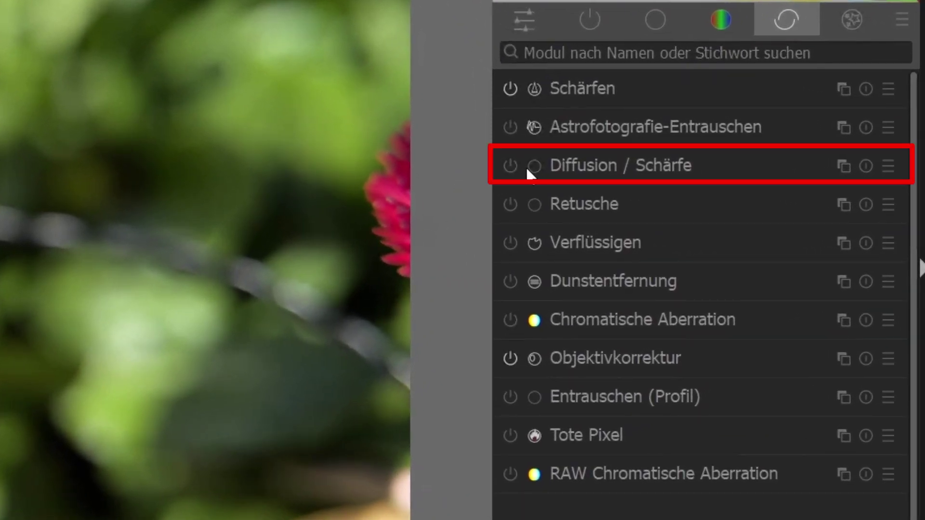
# Enable Diffusion / Schärfe with the 'Lokaler Kontrast - schnell' preset, keeping Iterationen at 1.
pyautogui.click(510, 163)
pyautogui.click(596, 166)
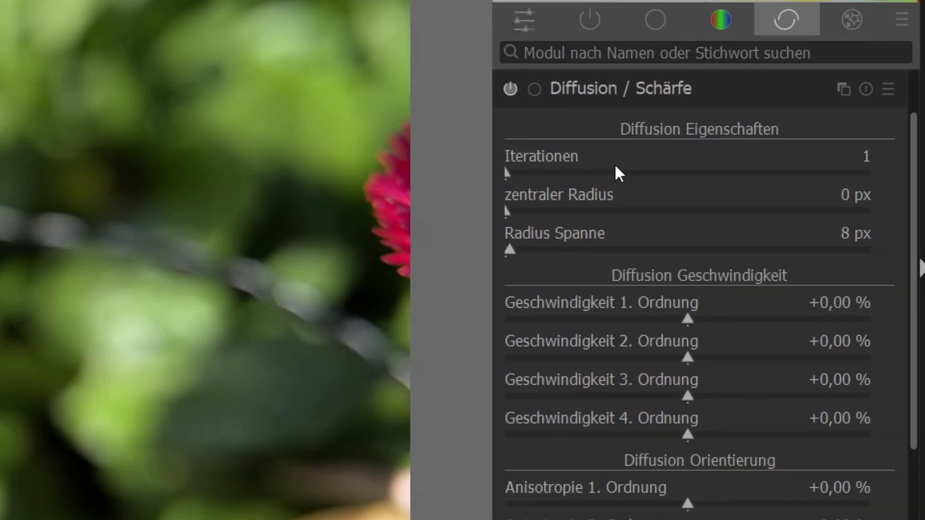
pyautogui.click(889, 94)
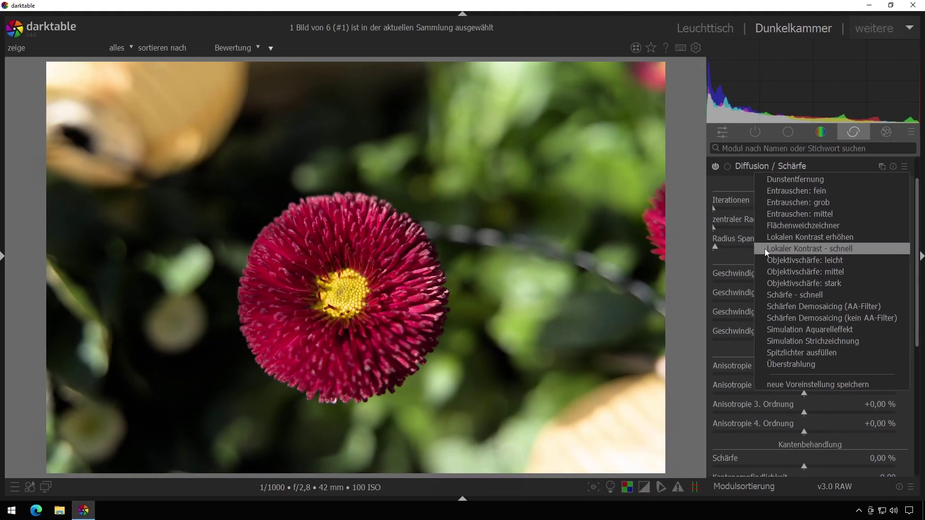
pyautogui.click(766, 248)
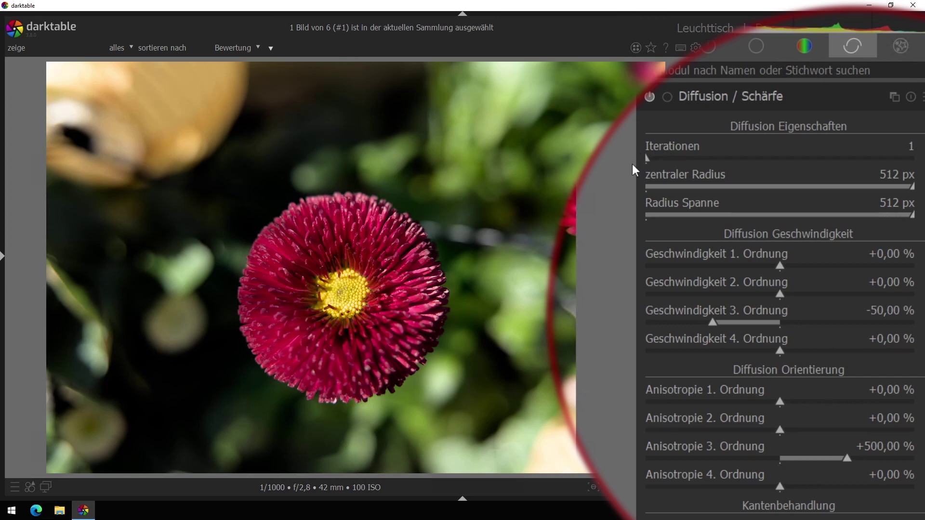
pyautogui.click(690, 158)
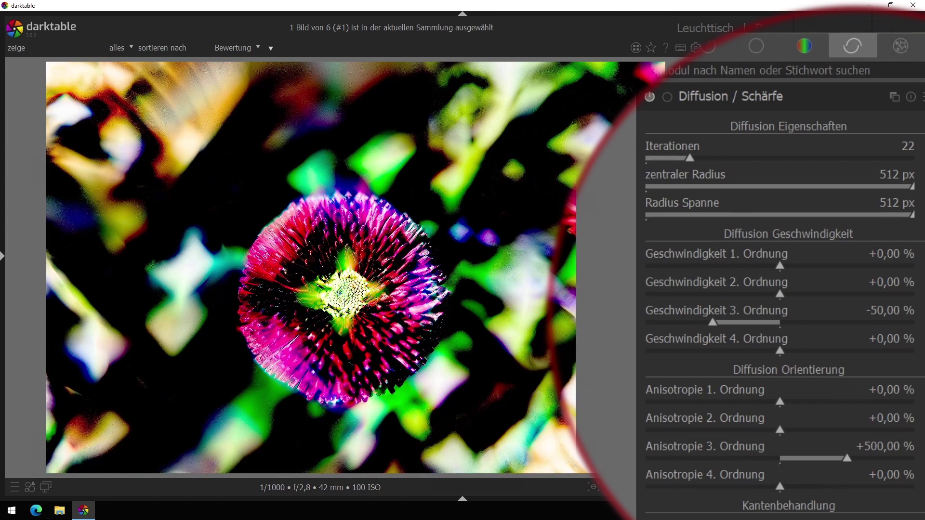
pyautogui.doubleClick(659, 163)
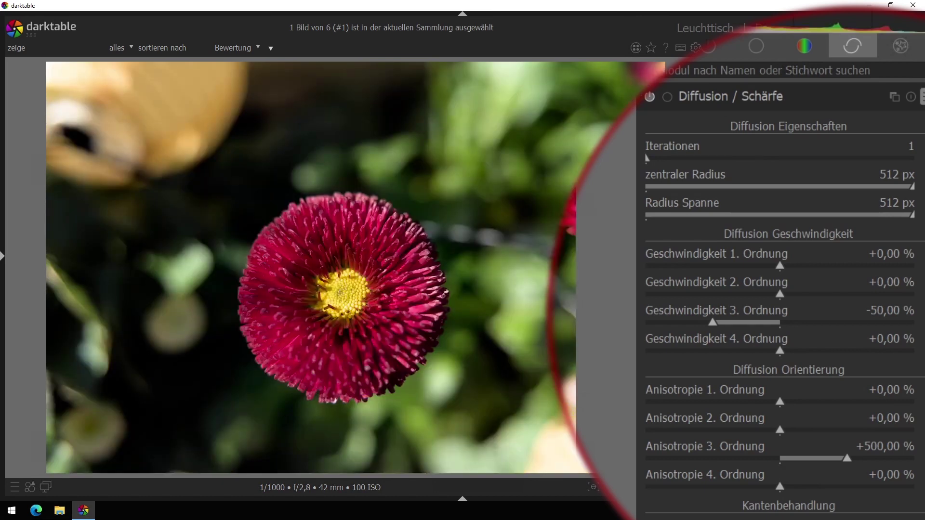
pyautogui.click(921, 97)
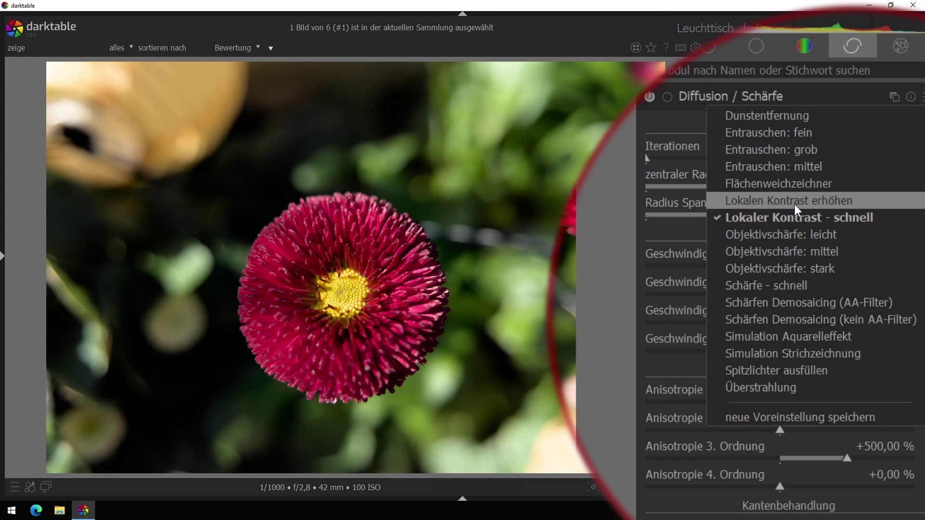
# Apply the 'Lokalen Kontrast erhöhen' preset at 46 iterations, then expand Farbbalance RGB for the field photo.
pyautogui.click(769, 207)
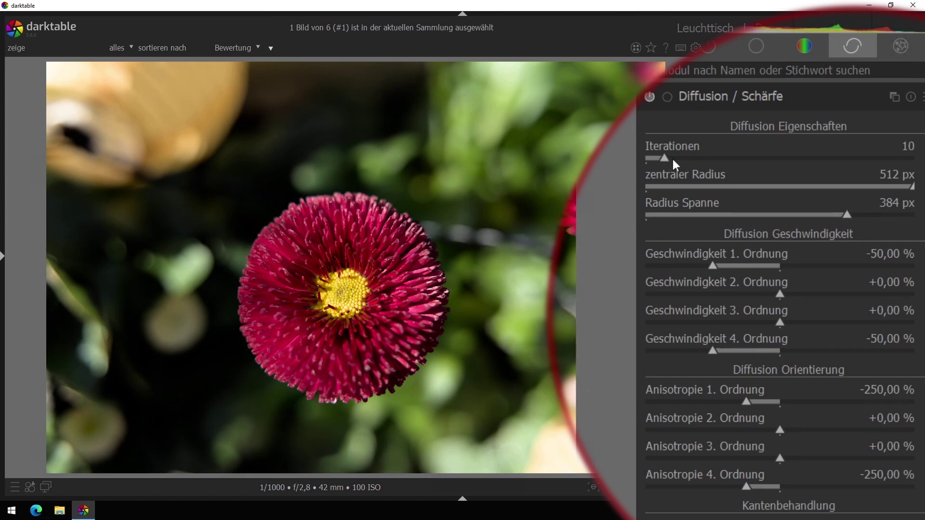
pyautogui.moveTo(779, 152)
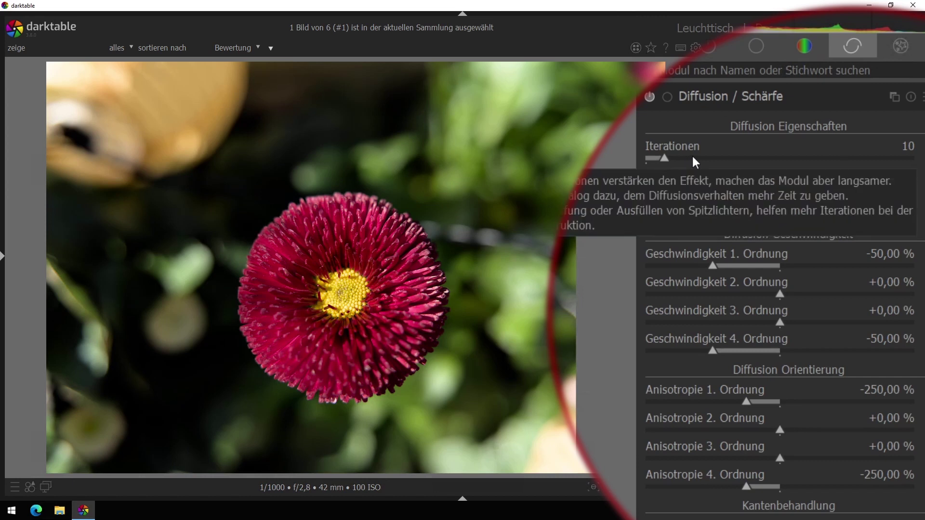
pyautogui.click(692, 156)
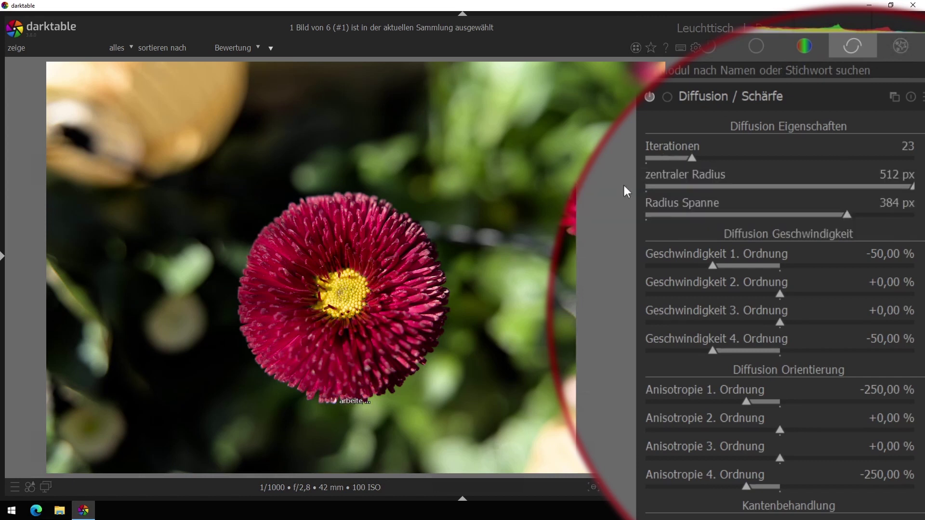
pyautogui.click(602, 160)
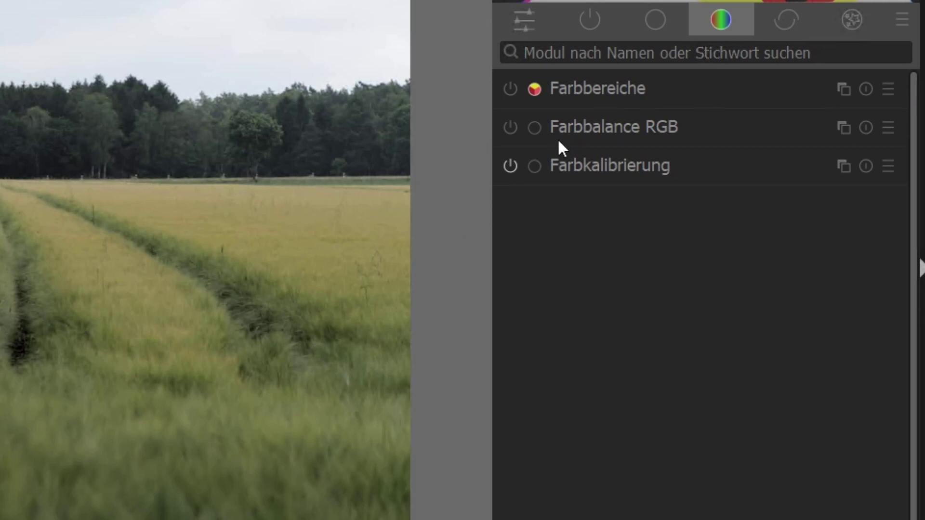
pyautogui.click(587, 128)
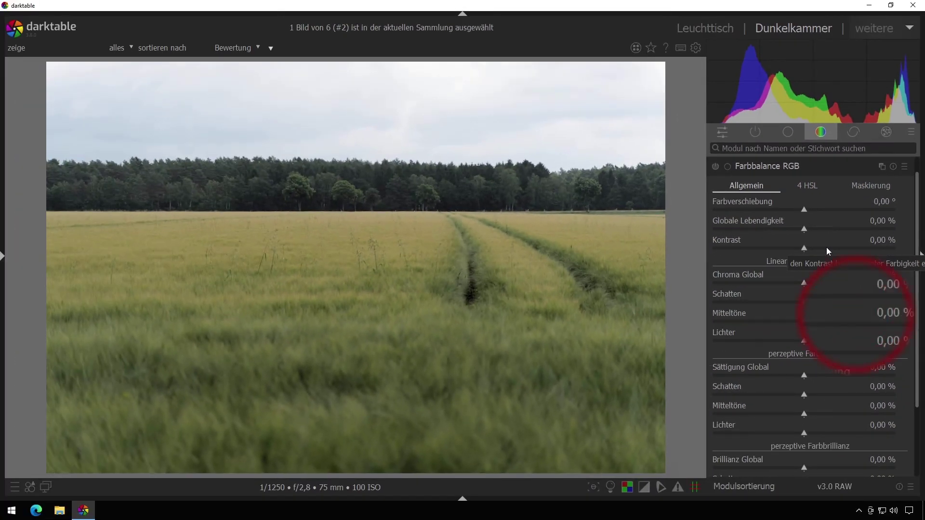
pyautogui.moveTo(826, 248); pyautogui.dragTo(856, 247)
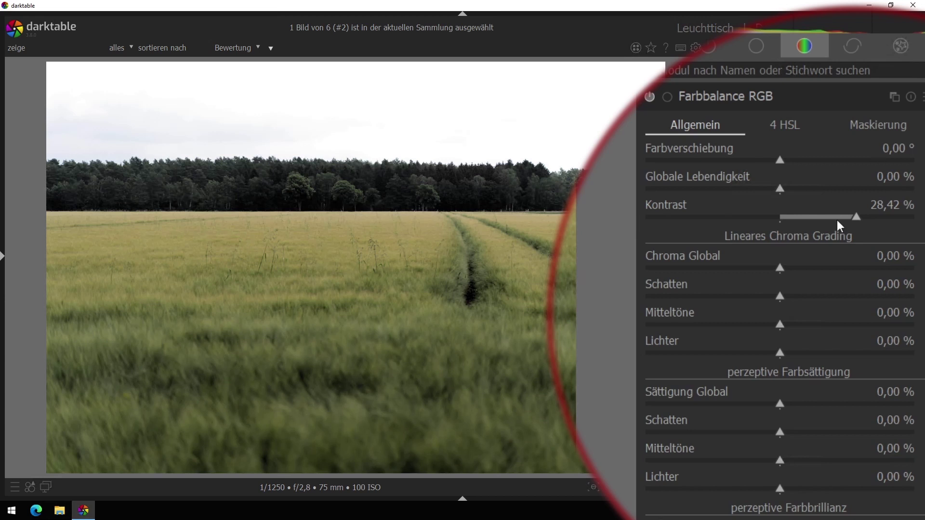
pyautogui.click(854, 216)
pyautogui.moveTo(852, 216); pyautogui.dragTo(843, 218)
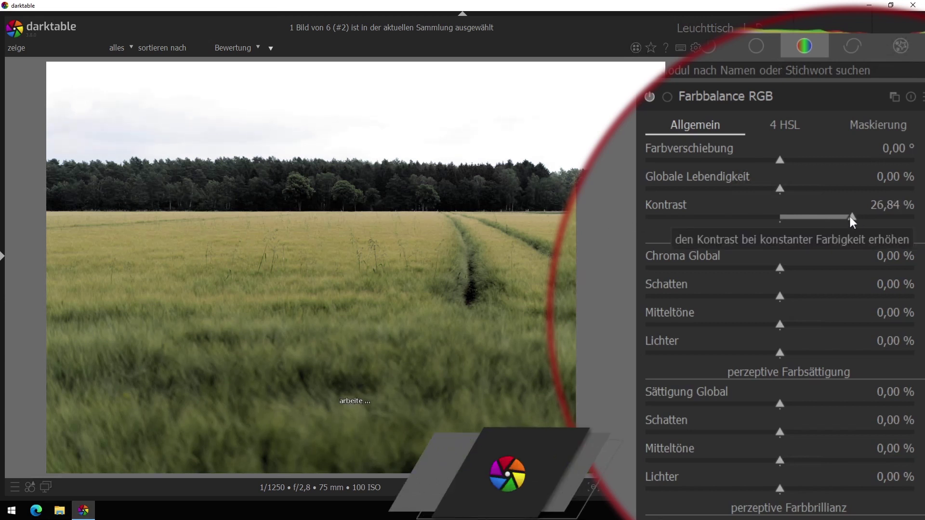
pyautogui.doubleClick(778, 221)
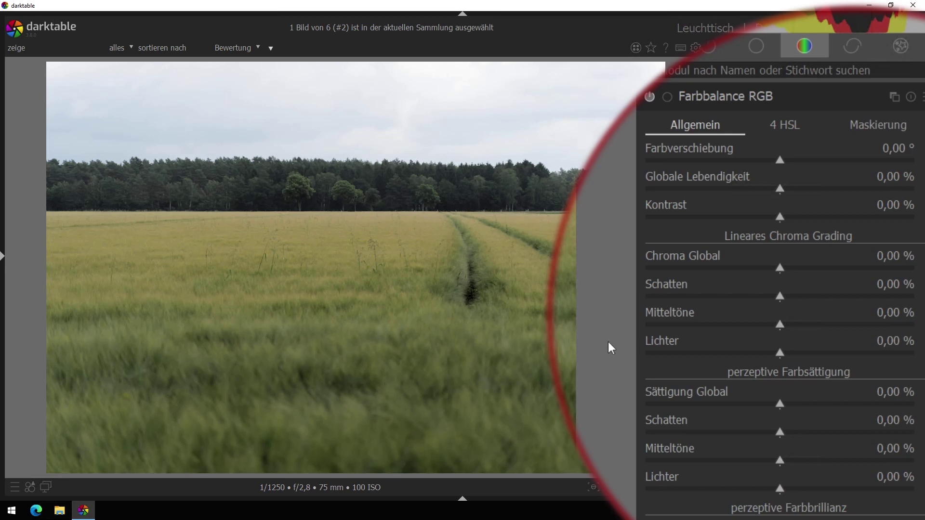
# Collapse the history list and take a snapshot of the current field edit.
pyautogui.click(3, 256)
pyautogui.click(53, 189)
pyautogui.click(79, 169)
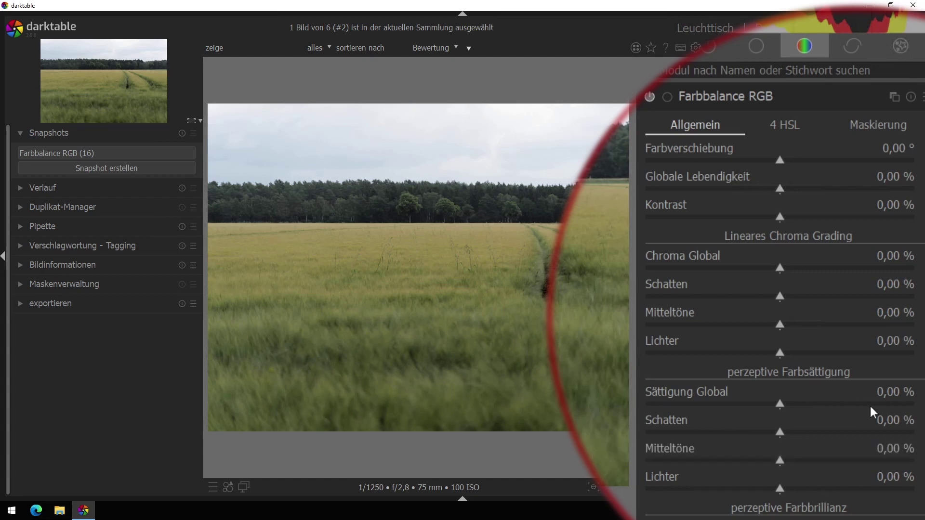
# Set perceptual saturation to 18,42 % shadows, 9,21 % midtones, -10,00 % highlights, checking against the snapshot.
pyautogui.scroll(-3, 870, 409)
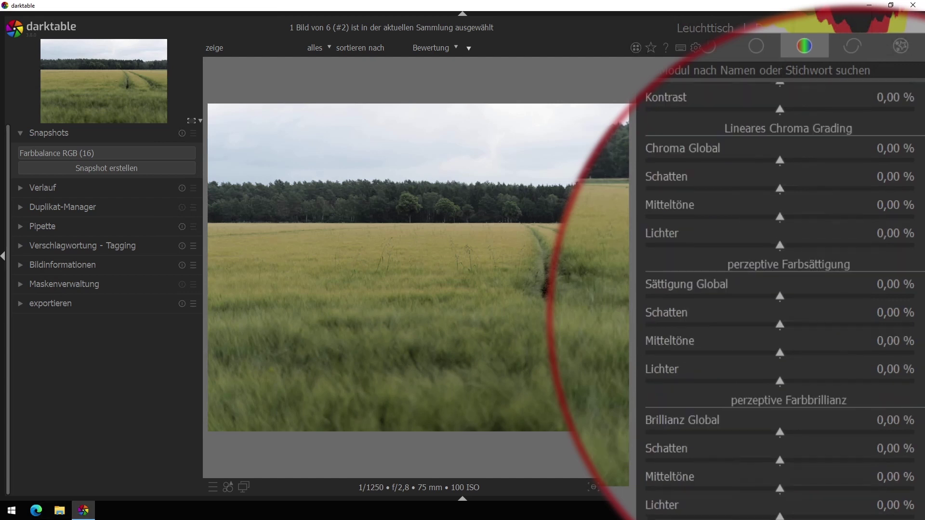
pyautogui.click(879, 322)
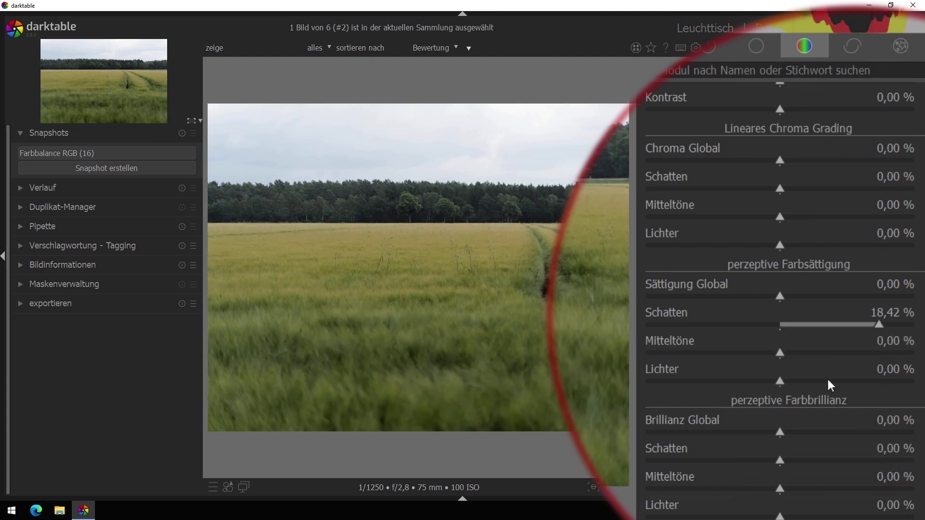
pyautogui.click(829, 353)
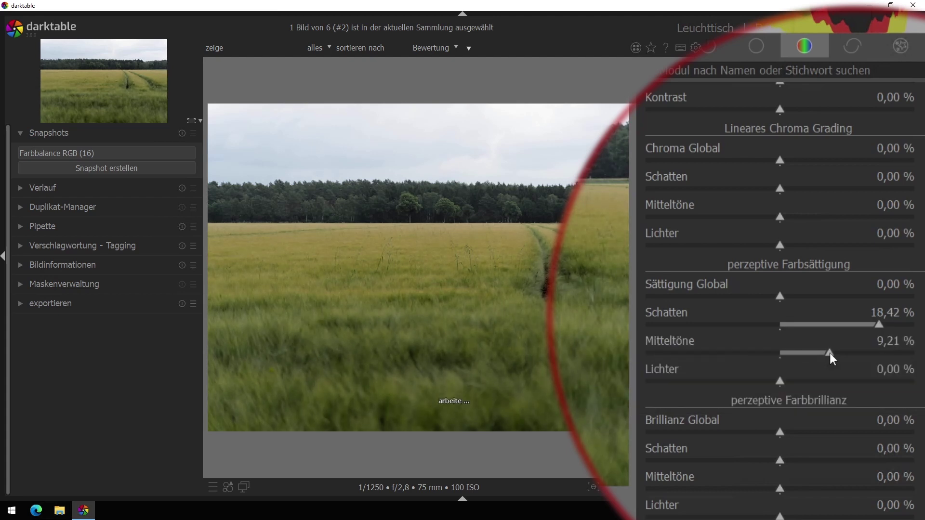
pyautogui.click(726, 380)
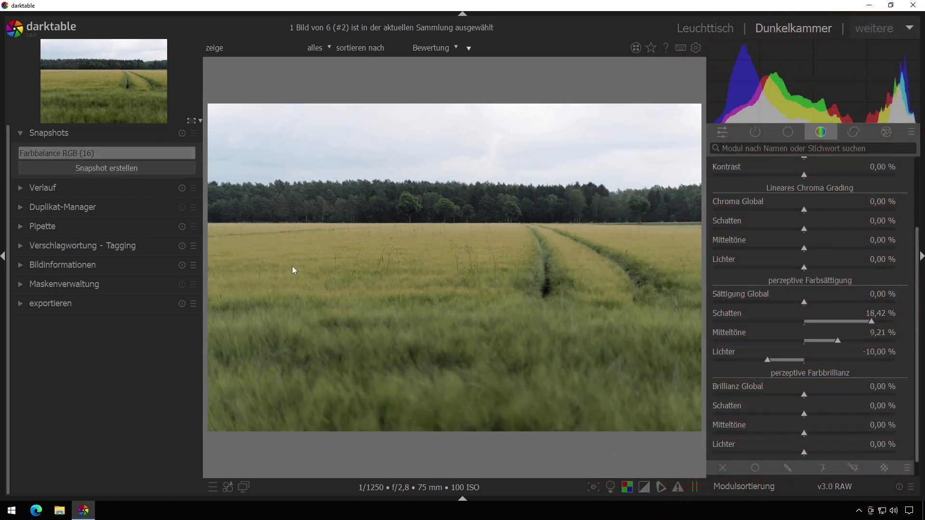
pyautogui.moveTo(204, 245)
pyautogui.mouseDown()
pyautogui.moveTo(478, 244)
pyautogui.moveTo(552, 258)
pyautogui.moveTo(265, 260)
pyautogui.moveTo(652, 256)
pyautogui.moveTo(301, 258)
pyautogui.moveTo(618, 264)
pyautogui.moveTo(347, 270)
pyautogui.moveTo(485, 268)
pyautogui.mouseUp()
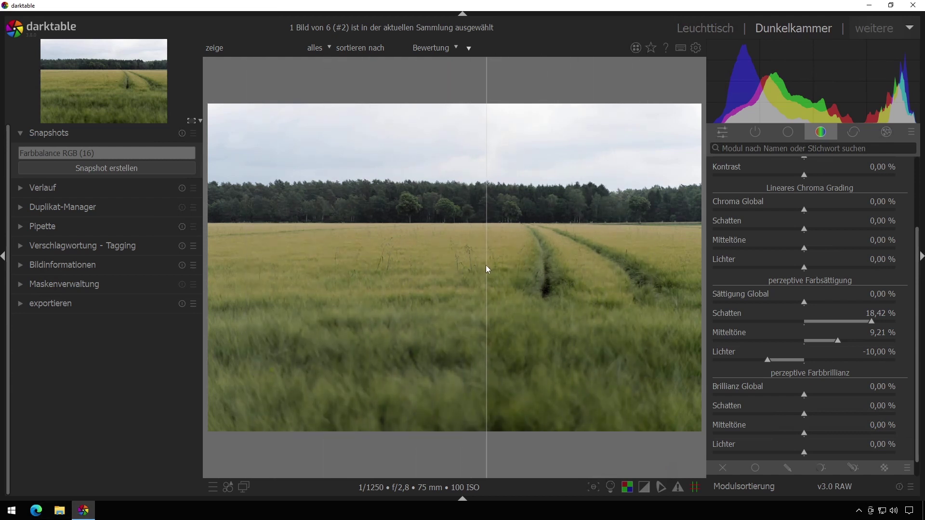
pyautogui.click(182, 136)
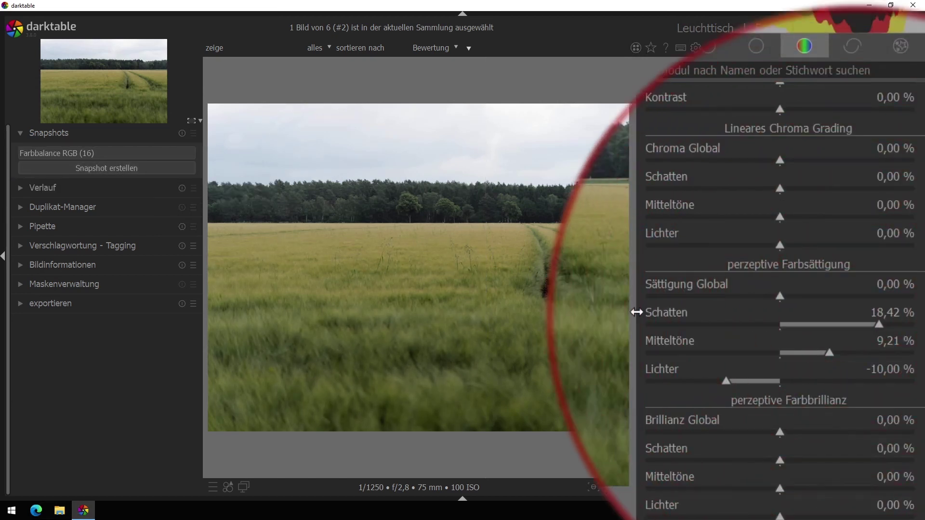
# Try global brilliance at 14,21 % and -12,11 %, then reset it to 0 %.
pyautogui.scroll(-1, 676, 387)
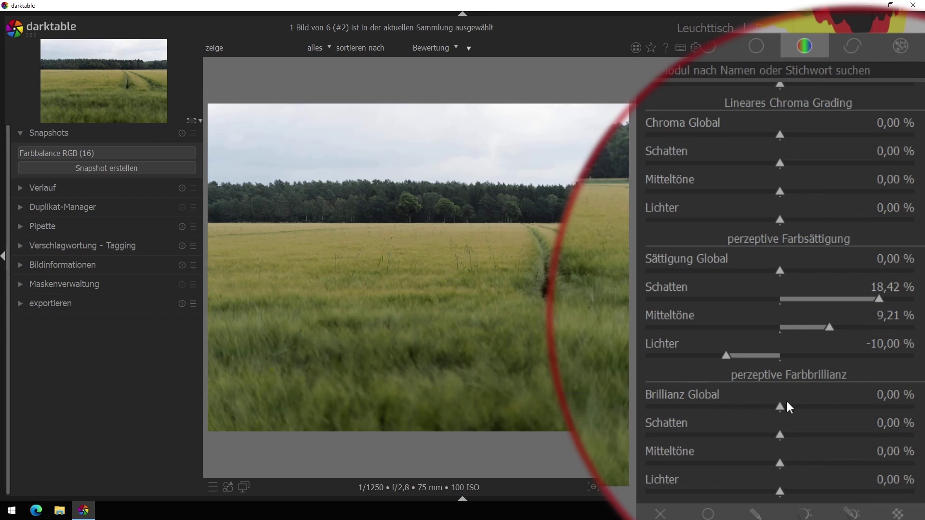
pyautogui.click(857, 403)
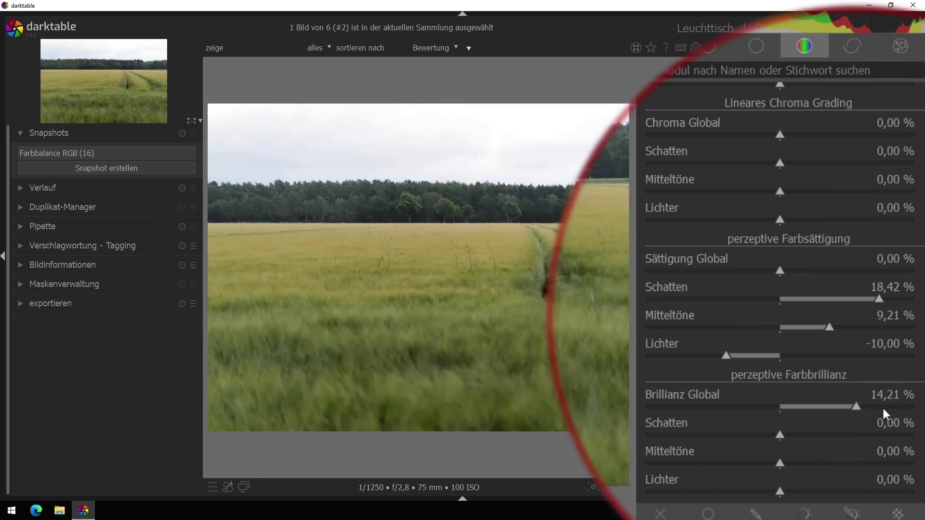
pyautogui.click(715, 407)
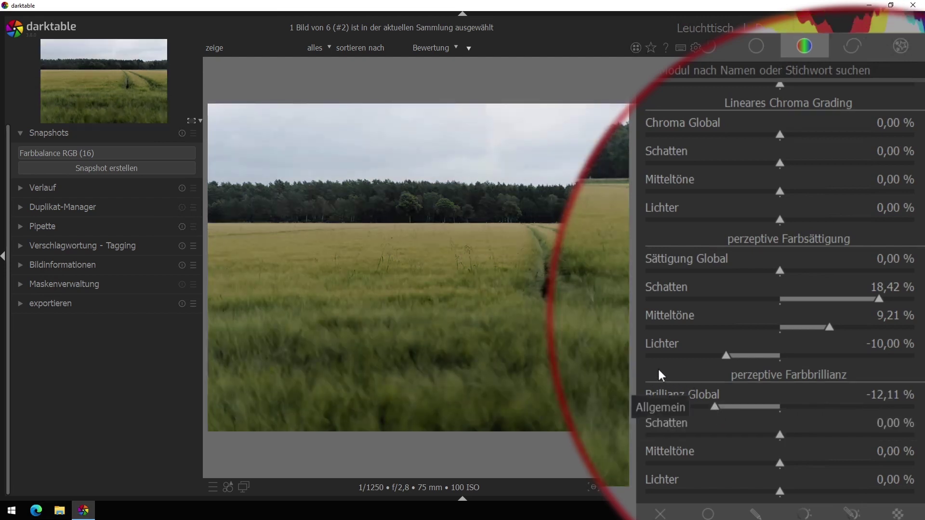
pyautogui.doubleClick(691, 399)
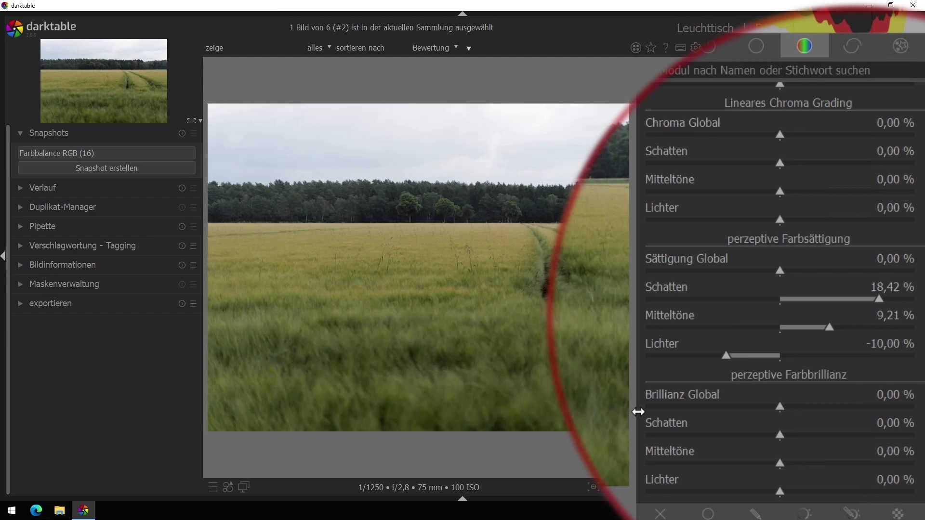
# Set brilliance to -10,66 % shadows, -5,26 % midtones, 15,13 % highlights, then show the snapshot comparison.
pyautogui.click(739, 433)
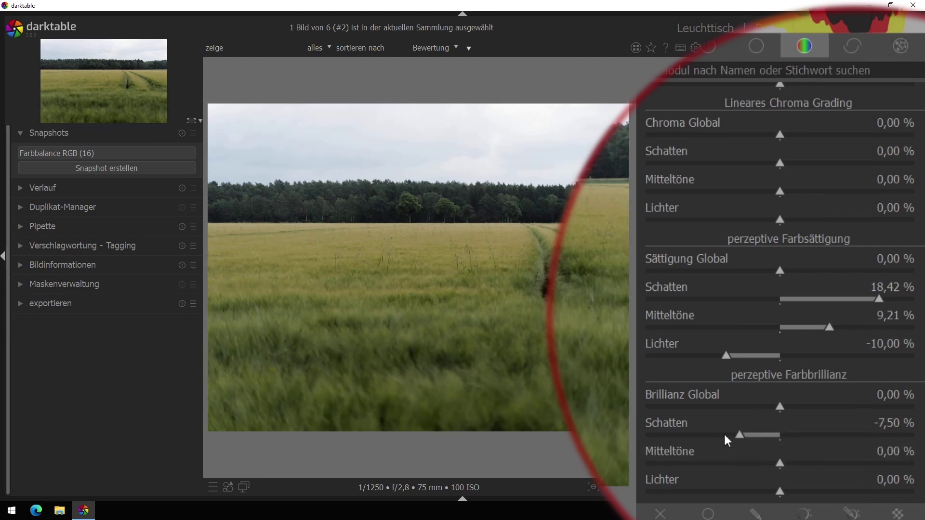
pyautogui.click(723, 435)
pyautogui.click(752, 463)
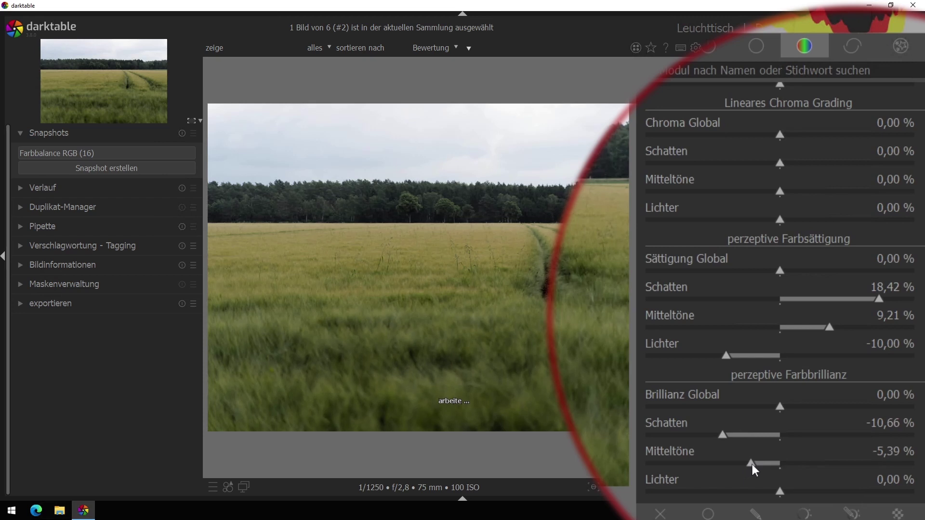
pyautogui.click(829, 490)
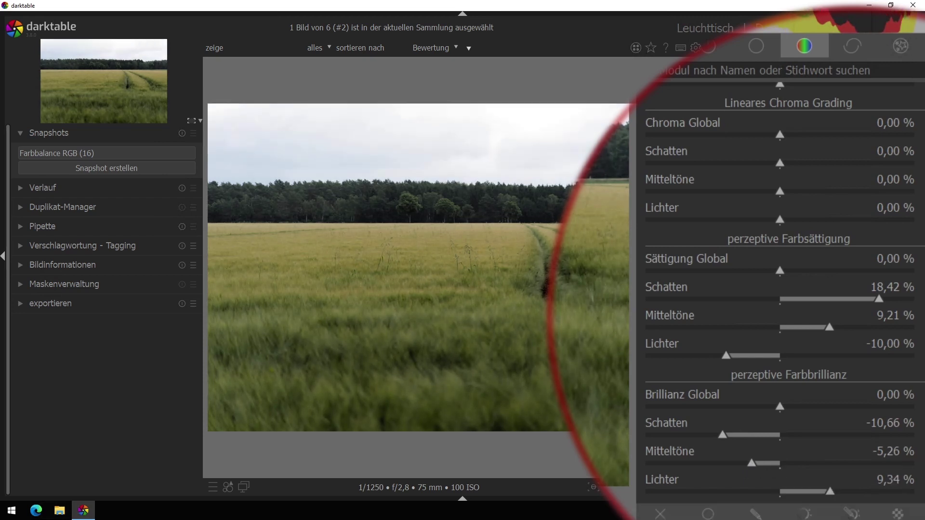
pyautogui.click(861, 491)
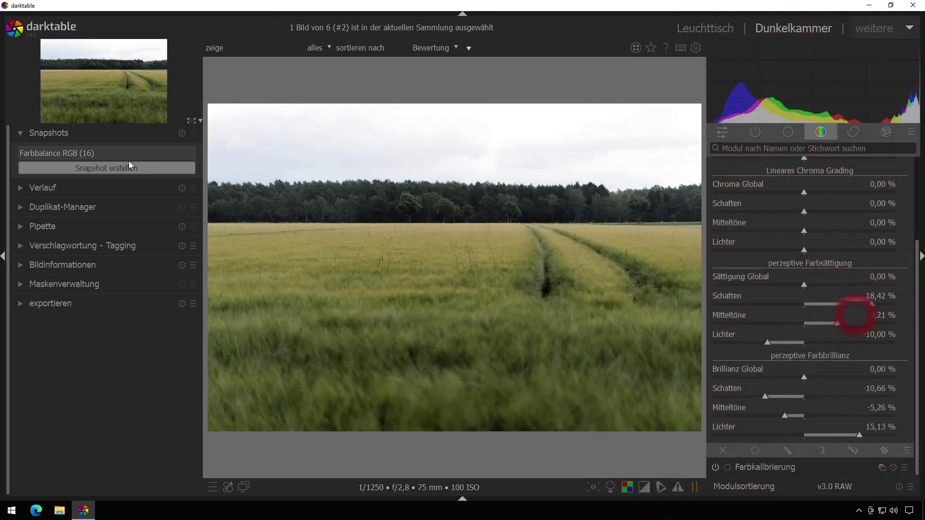
pyautogui.click(117, 154)
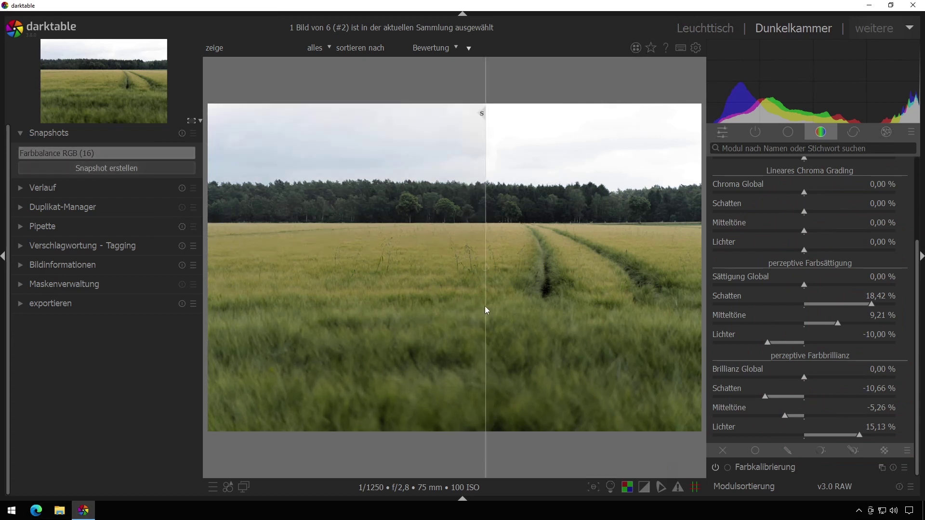
# Slide the before/after divider across the field photo.
pyautogui.moveTo(485, 310)
pyautogui.mouseDown()
pyautogui.moveTo(345, 309)
pyautogui.moveTo(629, 308)
pyautogui.moveTo(404, 308)
pyautogui.moveTo(354, 306)
pyautogui.moveTo(614, 302)
pyautogui.moveTo(324, 295)
pyautogui.moveTo(472, 300)
pyautogui.mouseUp()
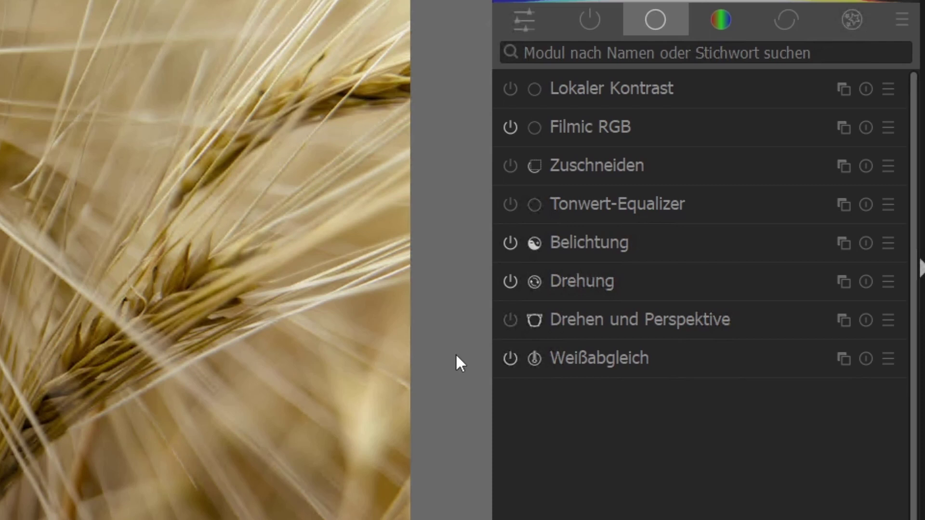
# Try Tonwert-Equalizer presets, settle on 'Kontrastkurve: stark', and expand the module to show its curve.
pyautogui.click(886, 205)
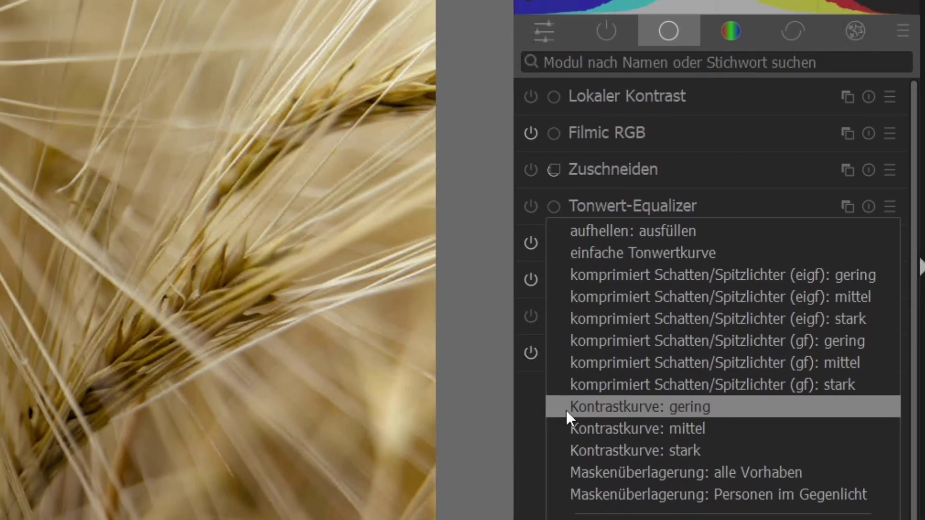
pyautogui.click(566, 413)
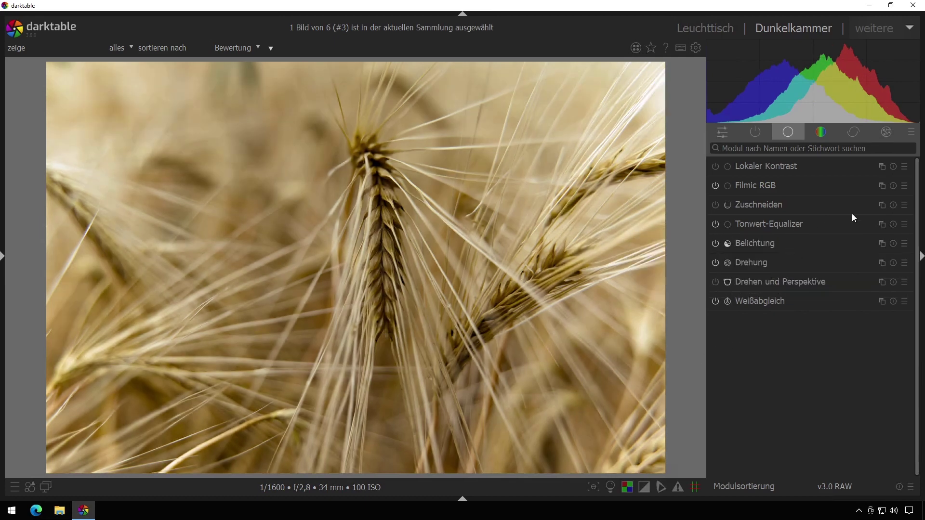
pyautogui.click(894, 225)
pyautogui.click(782, 346)
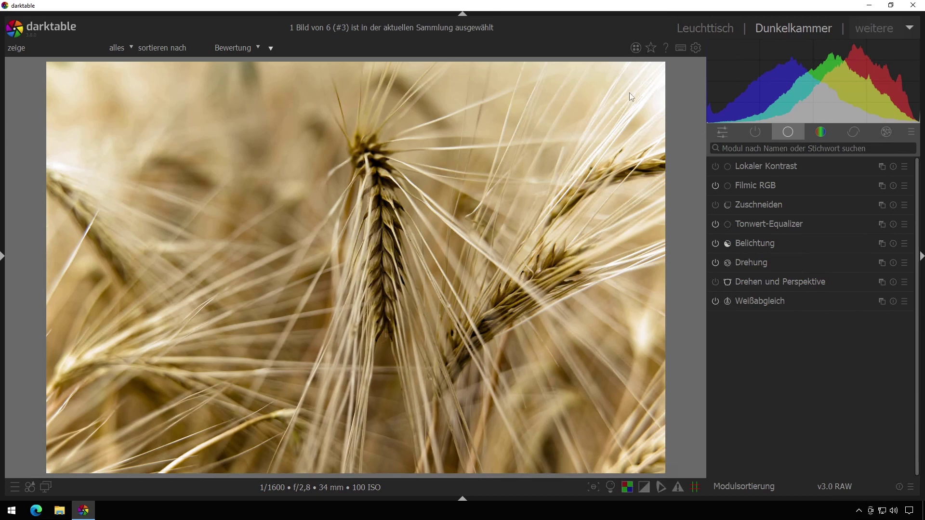
pyautogui.click(892, 225)
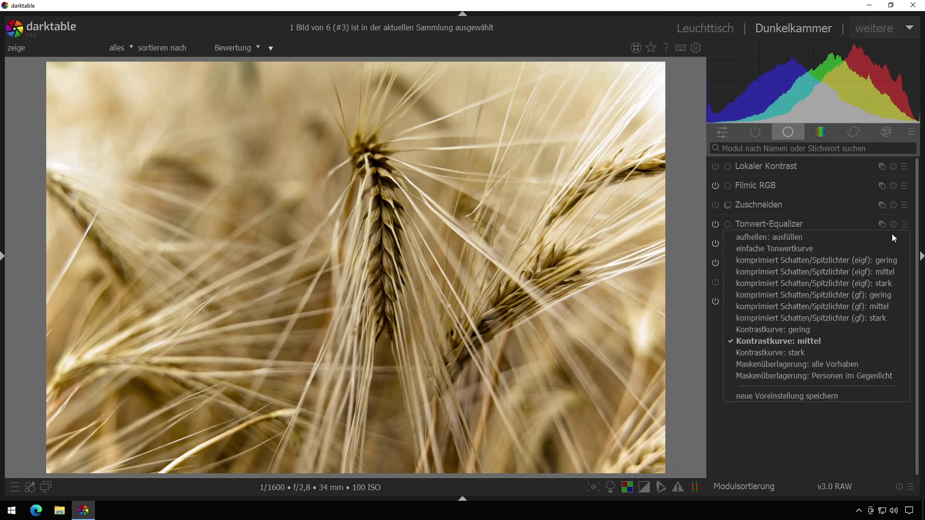
pyautogui.click(792, 350)
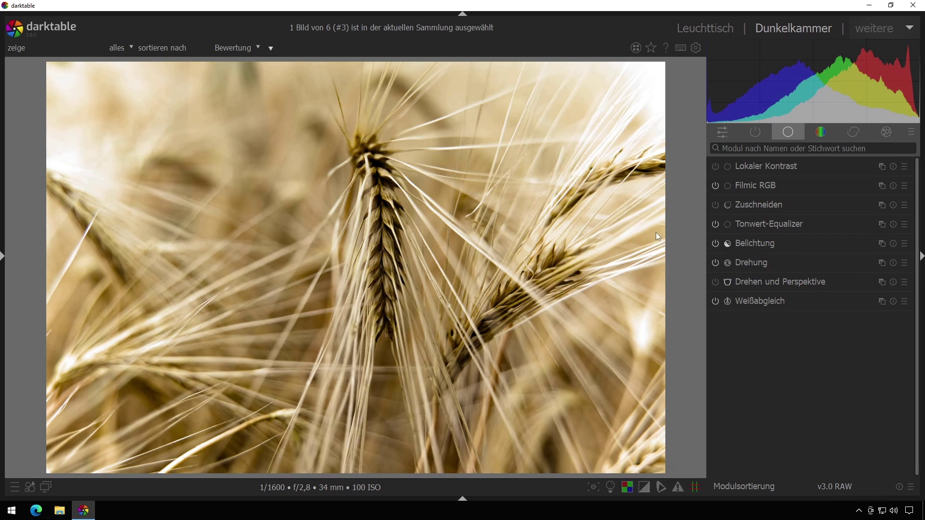
pyautogui.click(761, 224)
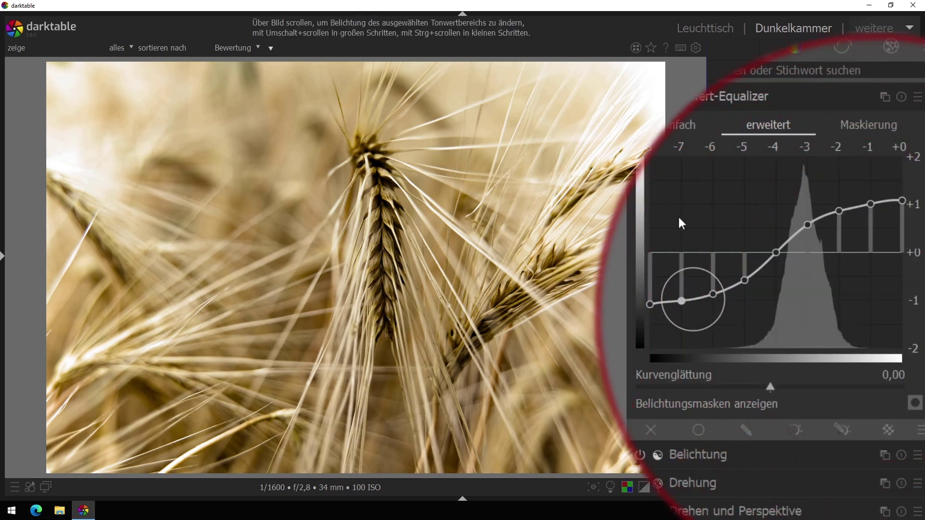
# Try tone equalizer mask compensation at -1,92 and -2,69 EV, then restore -1,57 EV via the preset.
pyautogui.click(875, 120)
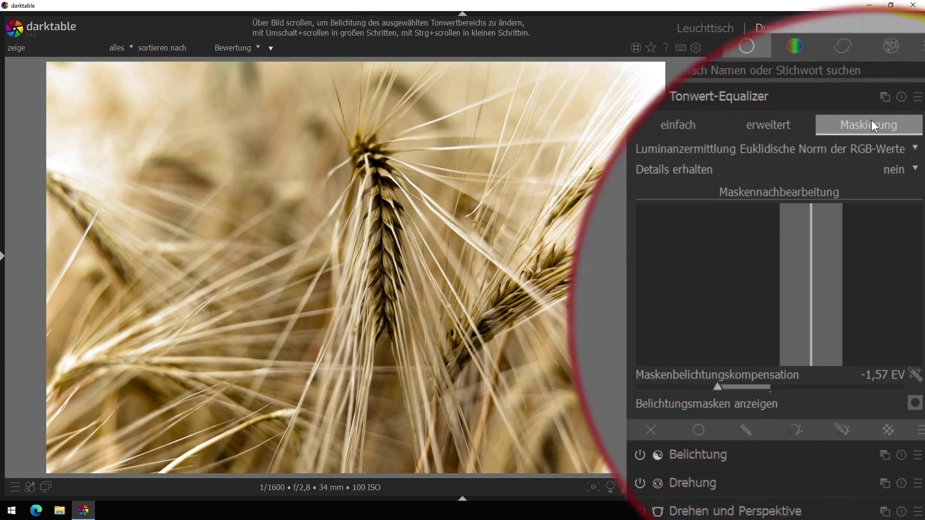
pyautogui.click(918, 376)
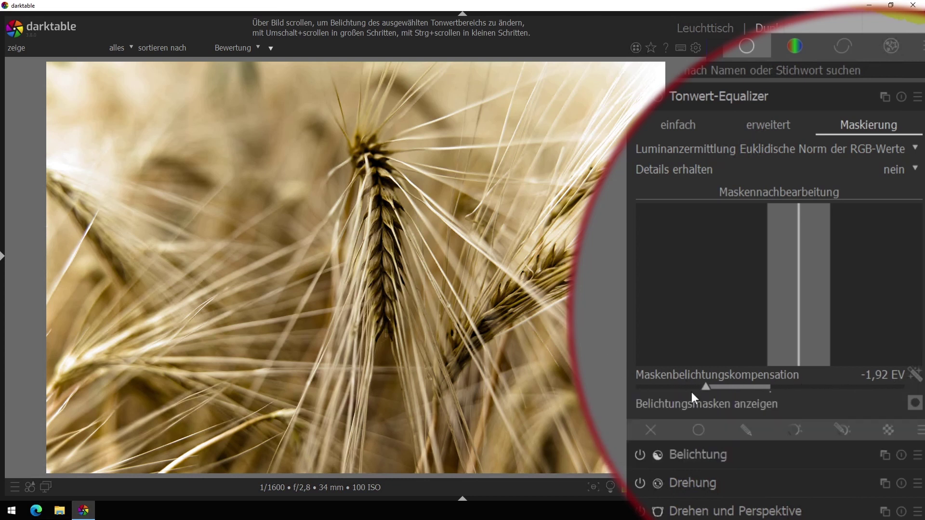
pyautogui.moveTo(677, 388); pyautogui.dragTo(680, 387)
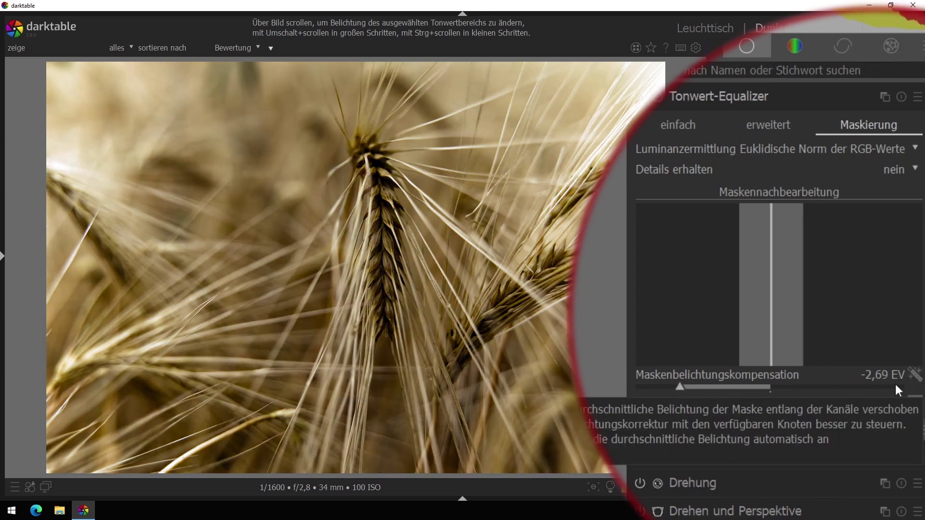
pyautogui.click(915, 376)
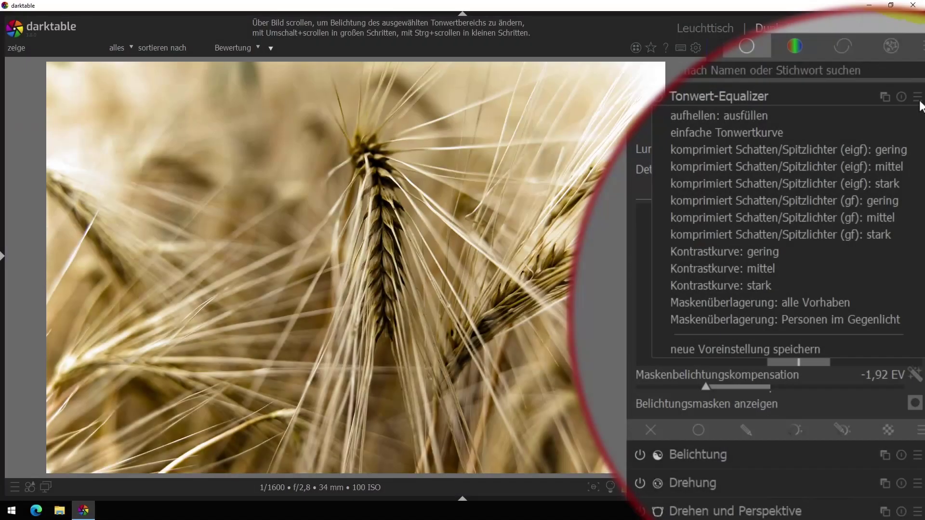
pyautogui.click(725, 251)
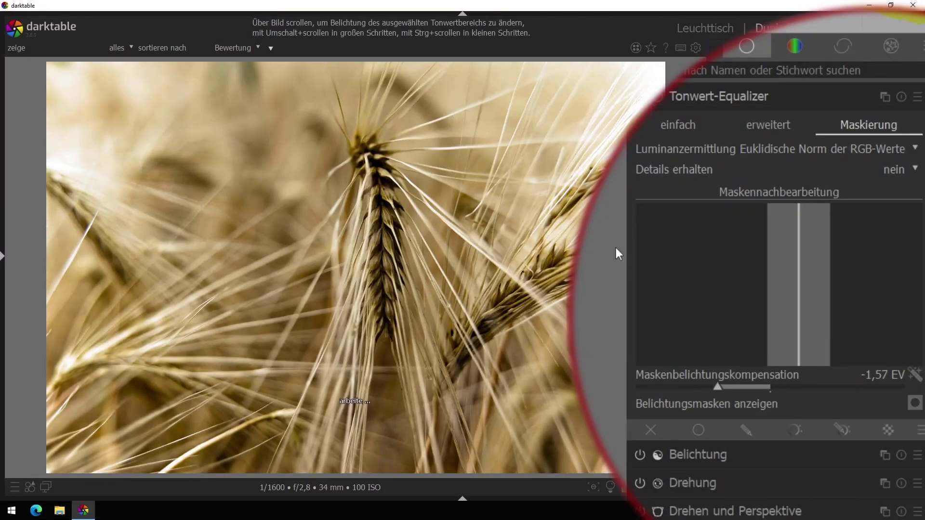
# Apply the Kontrastkurve mittel preset, then Kontrastkurve stark, to the tone equalizer curve.
pyautogui.click(760, 123)
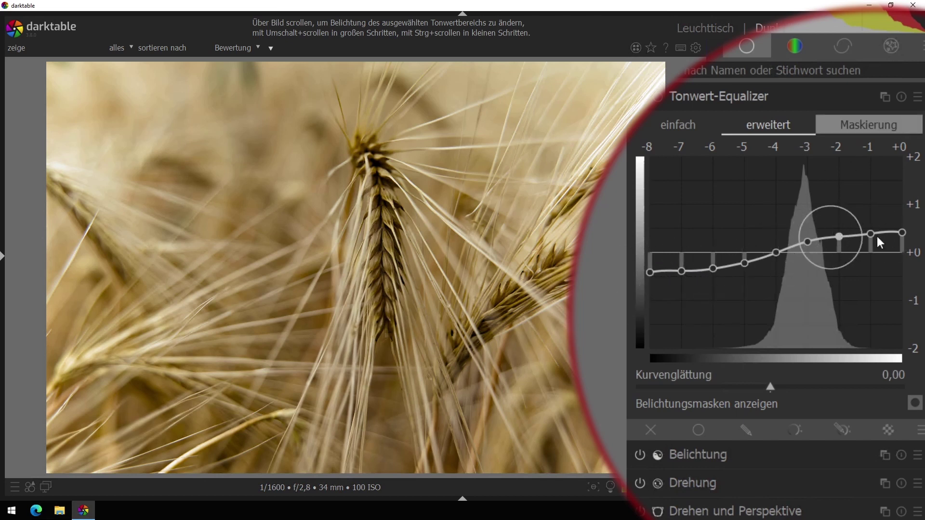
pyautogui.click(917, 97)
pyautogui.click(738, 262)
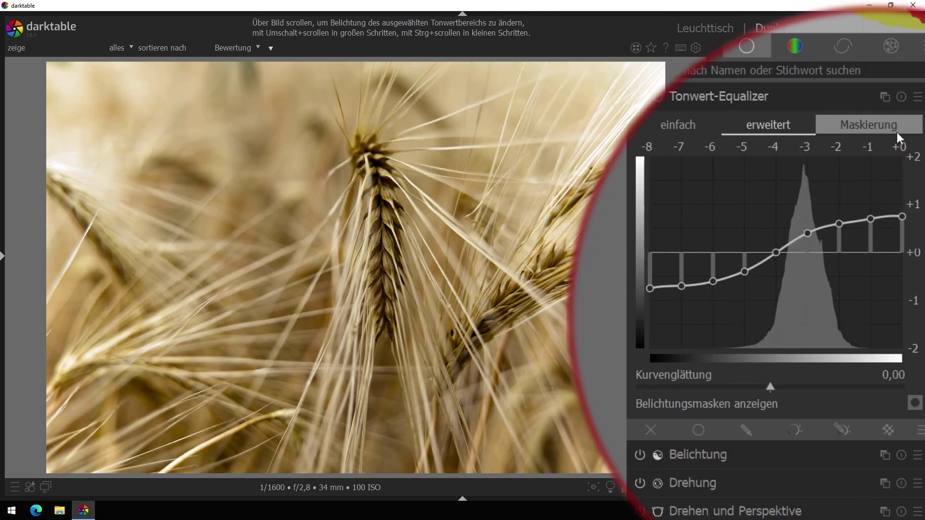
pyautogui.click(916, 99)
pyautogui.click(751, 284)
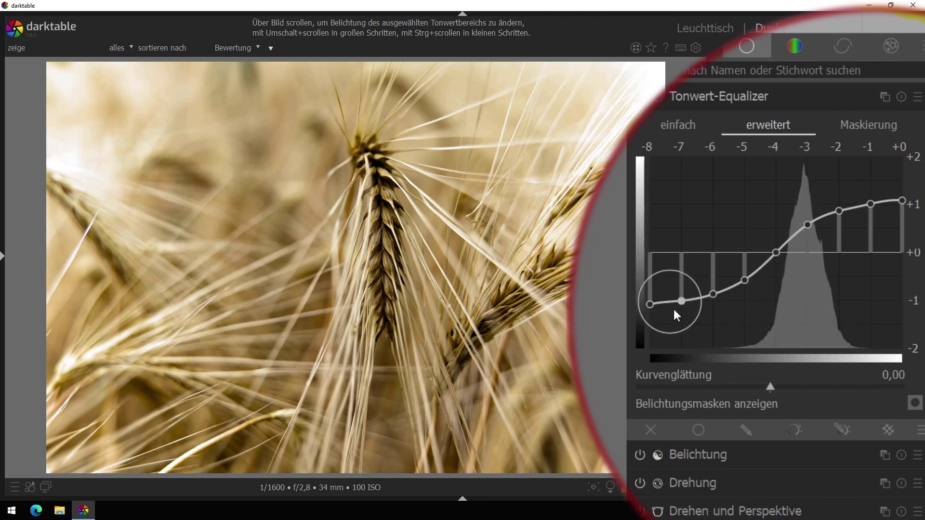
# Reshape the curve by lifting the darkest tones and lowering the -3 to -2 EV range.
pyautogui.moveTo(661, 306); pyautogui.dragTo(654, 295)
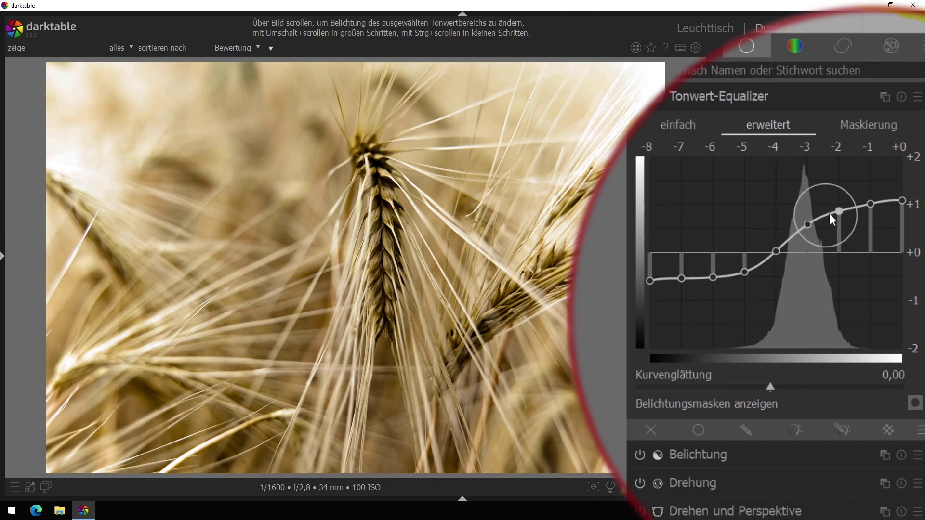
pyautogui.moveTo(840, 212)
pyautogui.mouseDown()
pyautogui.moveTo(842, 222)
pyautogui.moveTo(874, 217)
pyautogui.moveTo(897, 239)
pyautogui.mouseUp()
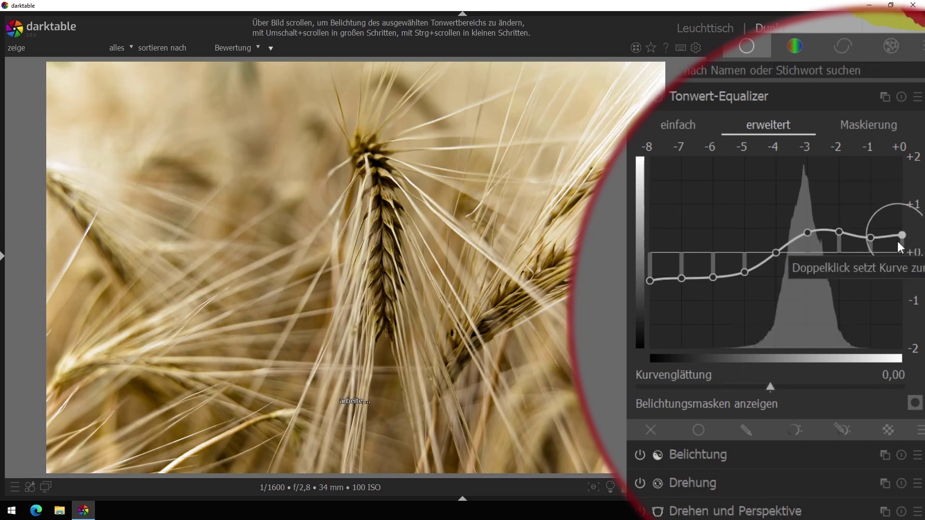
pyautogui.moveTo(841, 237); pyautogui.dragTo(840, 239)
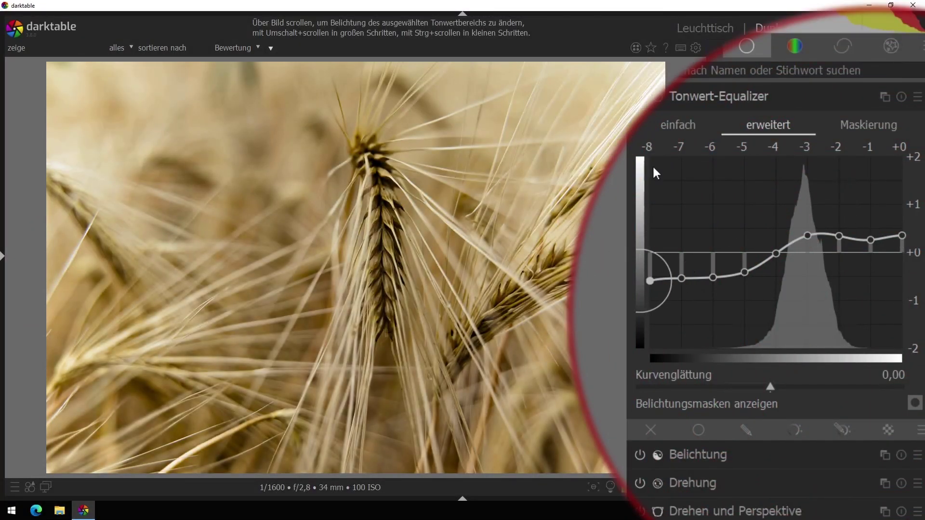
pyautogui.click(918, 98)
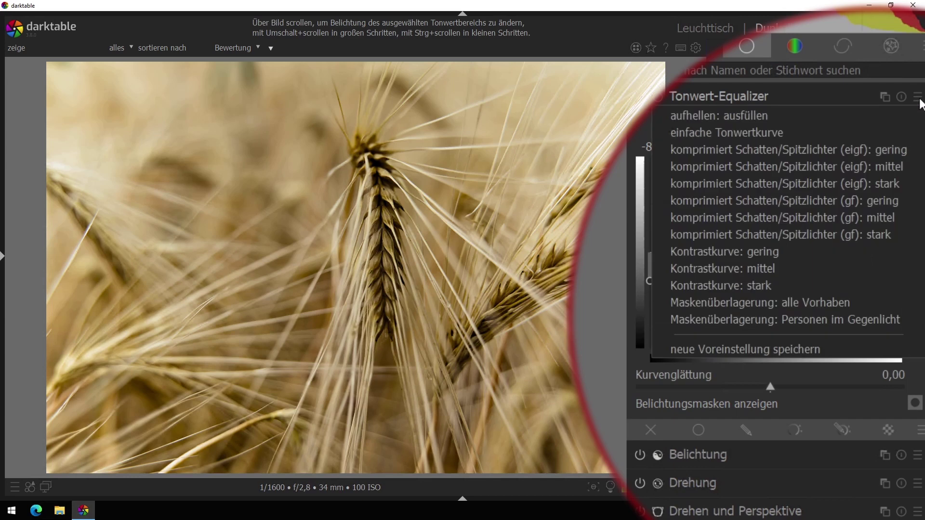
# Apply the einfache Tonwertkurve preset and auto-fit mask exposure compensation to -1,35 EV.
pyautogui.click(732, 134)
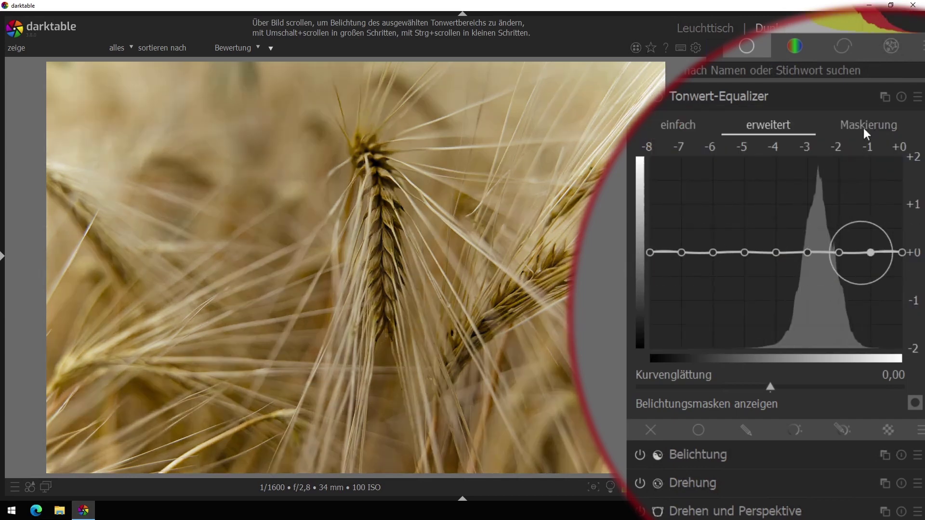
pyautogui.click(863, 126)
pyautogui.click(918, 376)
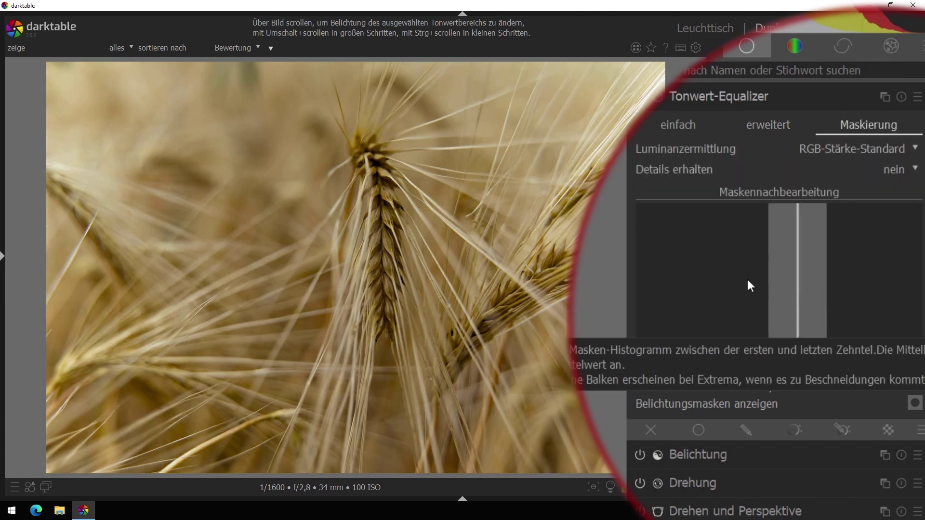
pyautogui.click(768, 126)
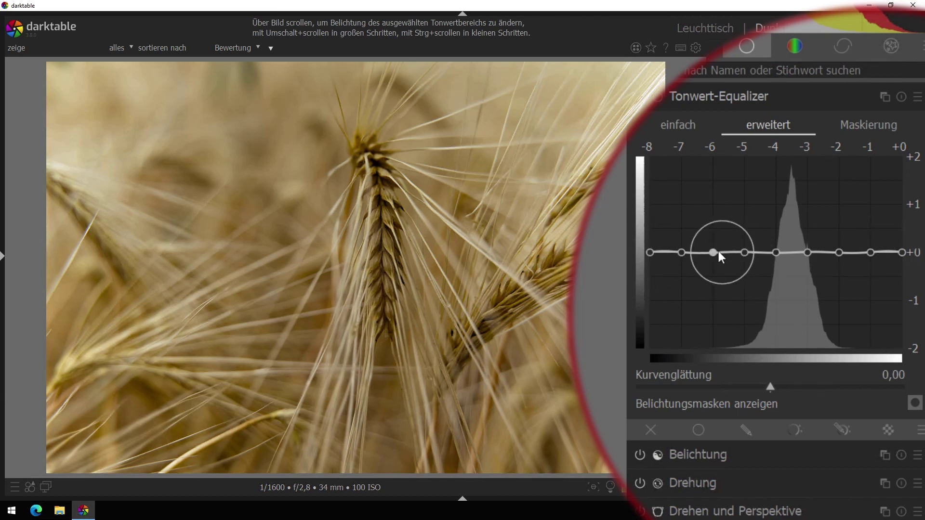
# Darken the tones around -6 EV, fine-tune the curve, and toggle the tone equalizer off to compare.
pyautogui.moveTo(712, 254); pyautogui.dragTo(714, 263)
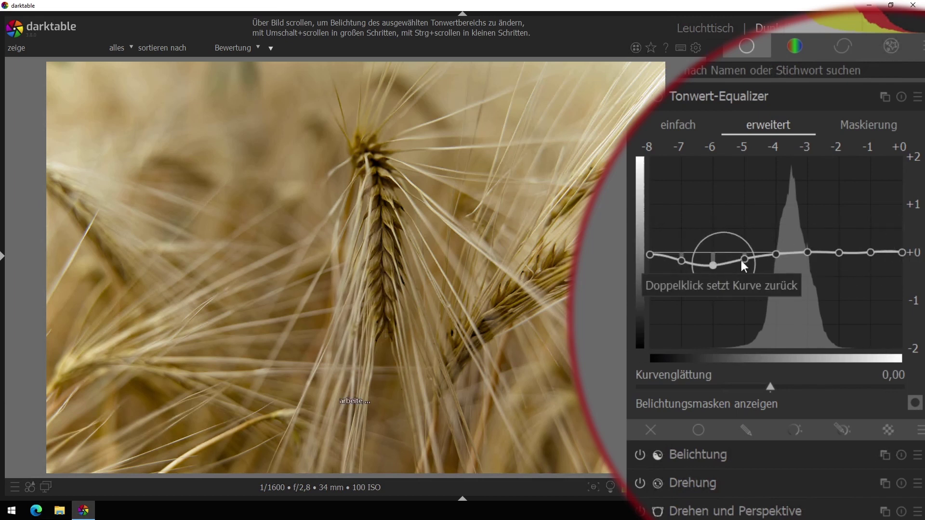
pyautogui.scroll(-2, 743, 261)
pyautogui.scroll(-2, 778, 265)
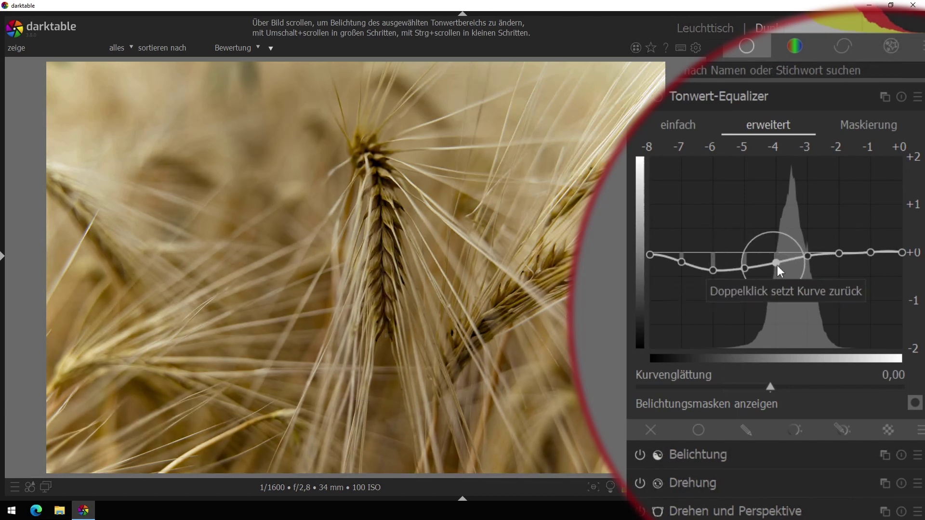
pyautogui.scroll(2, 812, 254)
pyautogui.scroll(2, 837, 244)
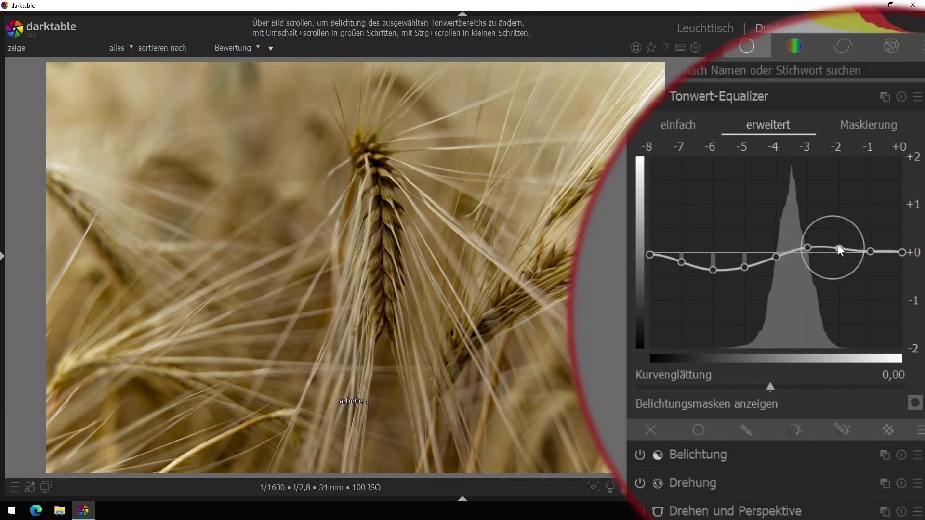
pyautogui.scroll(2, 836, 236)
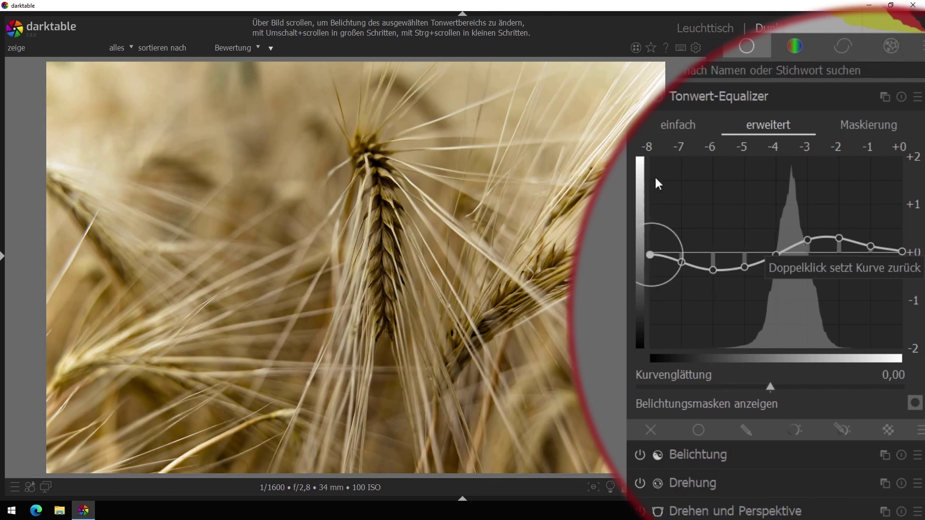
pyautogui.click(656, 97)
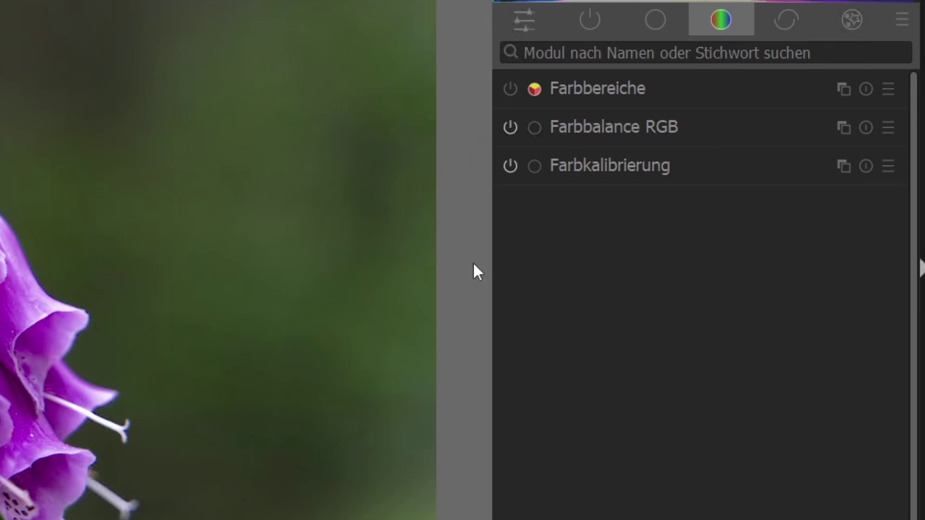
# Add a new Farbkalibrierung instance and name it Kontrast.
pyautogui.click(841, 169)
pyautogui.click(816, 189)
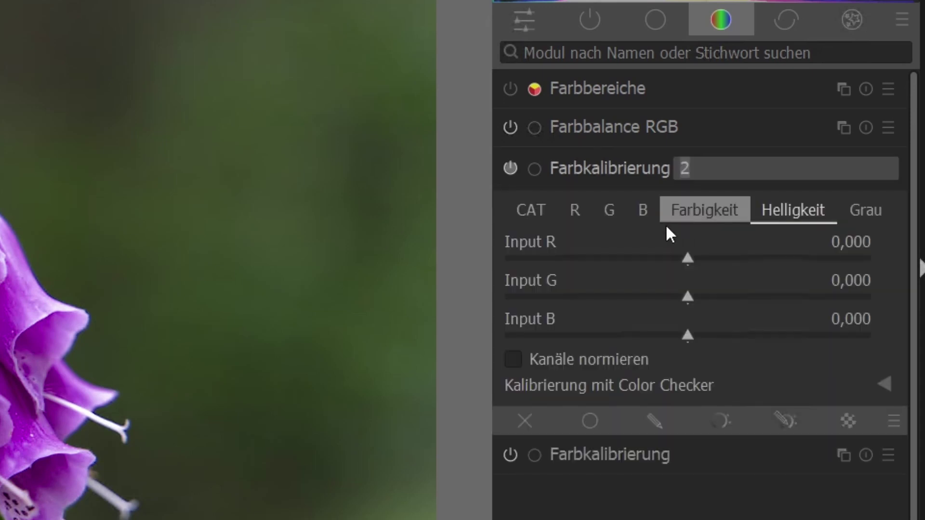
pyautogui.write('Kontrast')
pyautogui.press('Return')
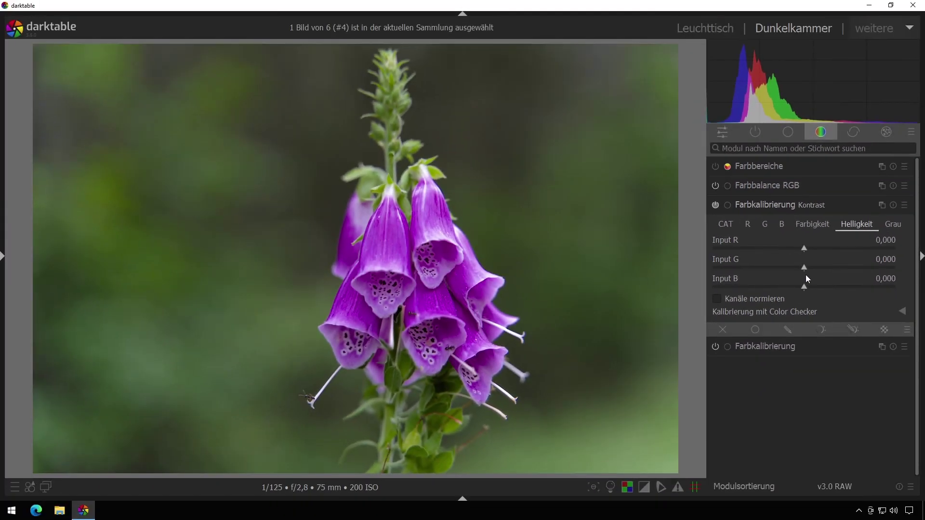
pyautogui.moveTo(804, 267); pyautogui.dragTo(789, 268)
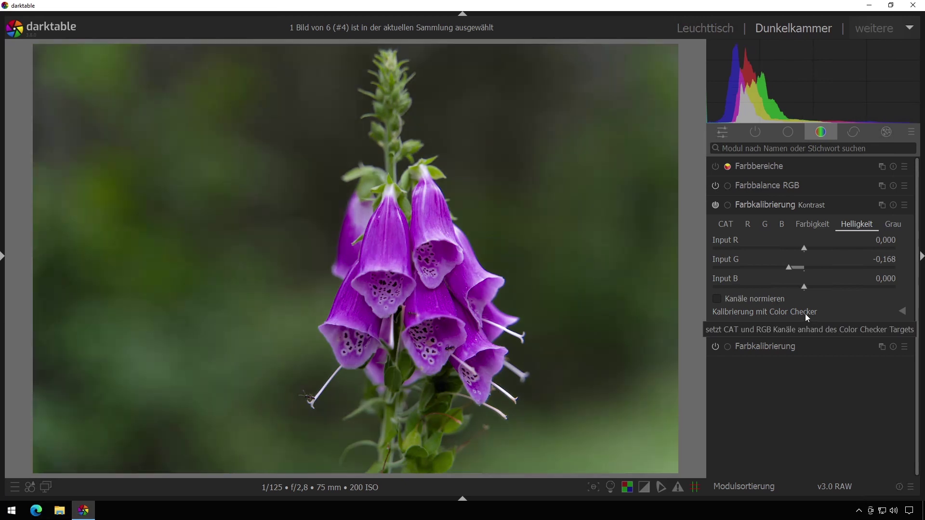
pyautogui.click(825, 288)
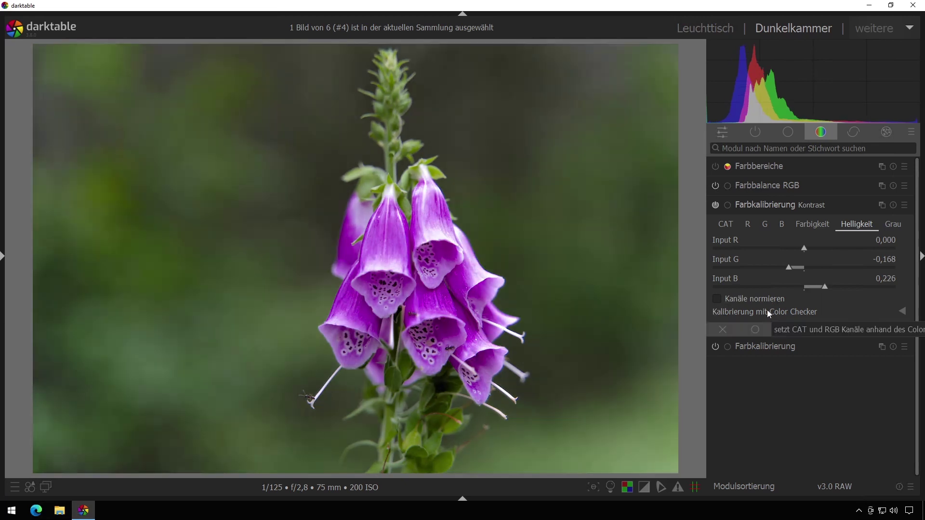
pyautogui.click(793, 249)
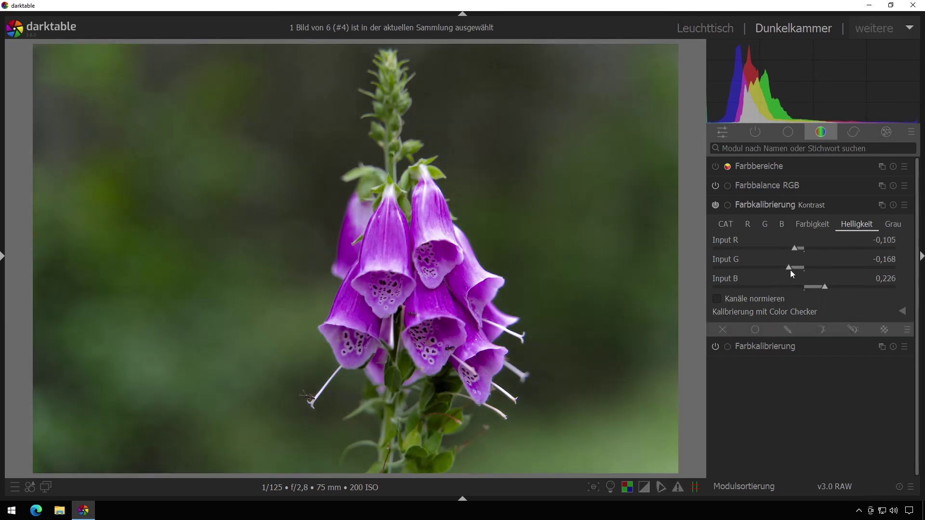
pyautogui.click(714, 205)
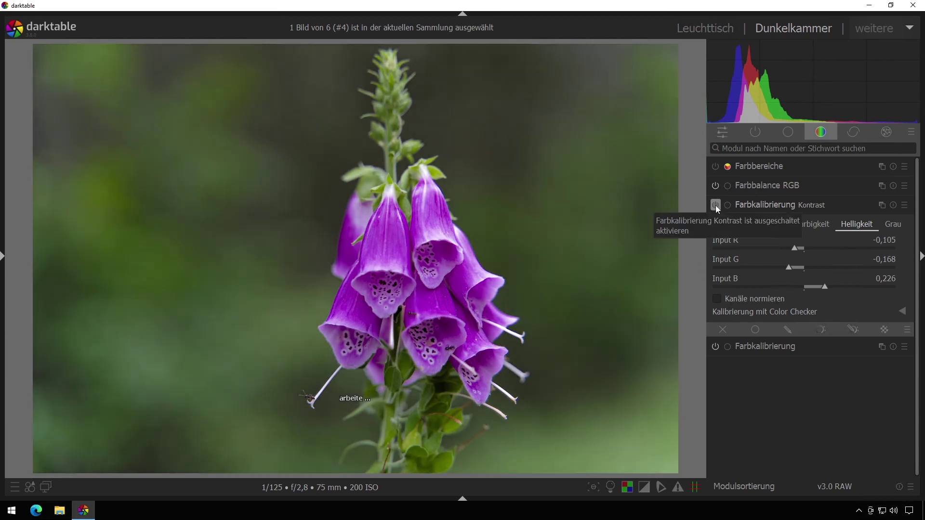
pyautogui.click(715, 205)
pyautogui.click(716, 205)
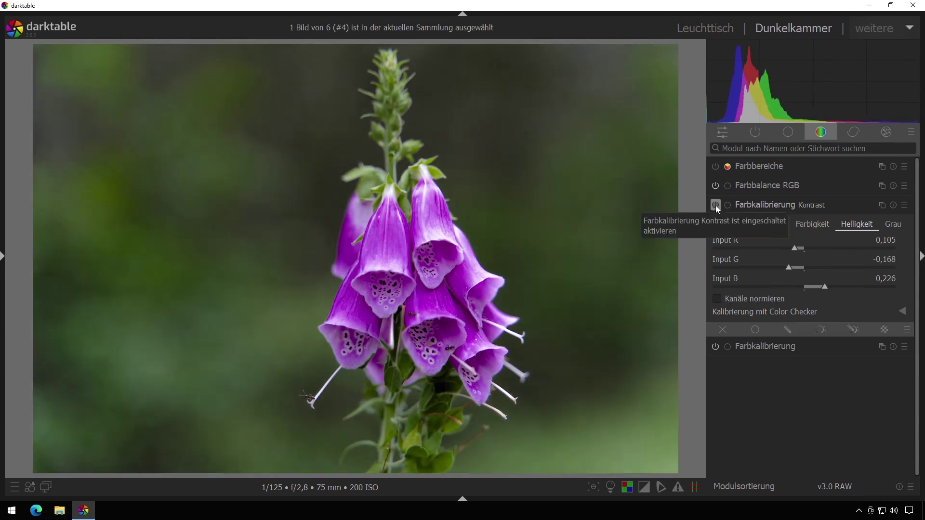
pyautogui.click(715, 205)
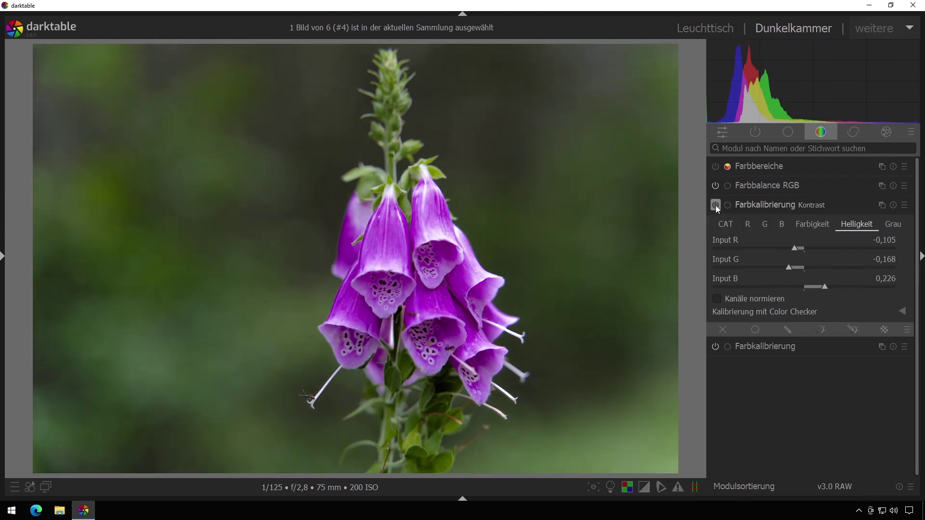
pyautogui.click(715, 206)
pyautogui.click(715, 205)
pyautogui.click(715, 204)
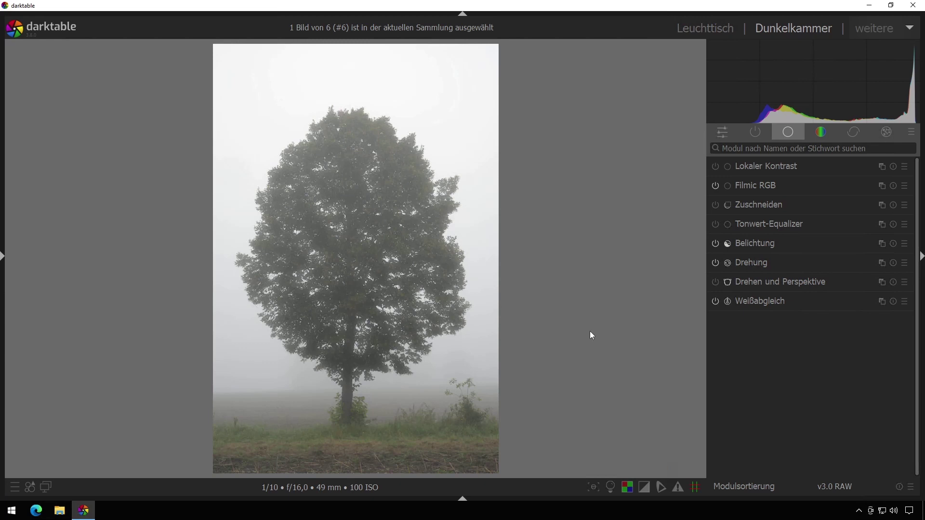
# Add a second Belichtung instance with uniform blending in Multiplikation mode.
pyautogui.click(882, 243)
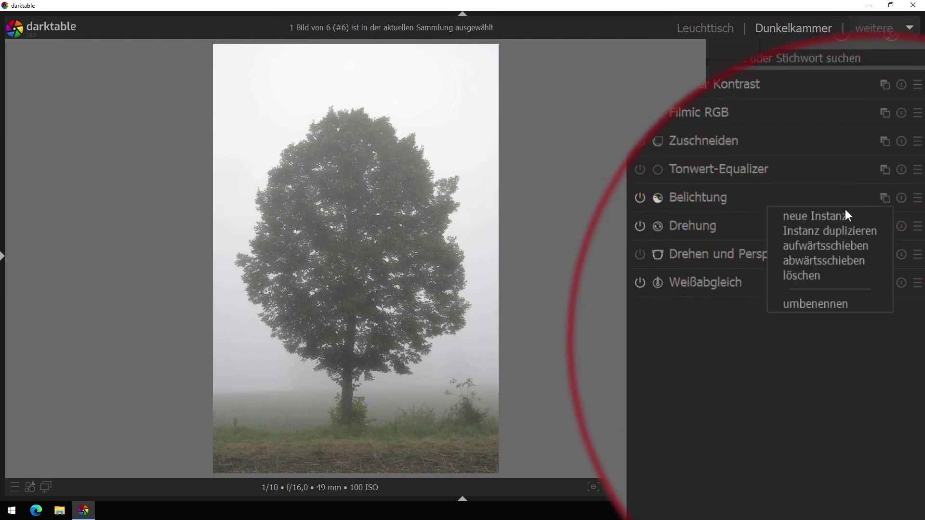
pyautogui.click(846, 212)
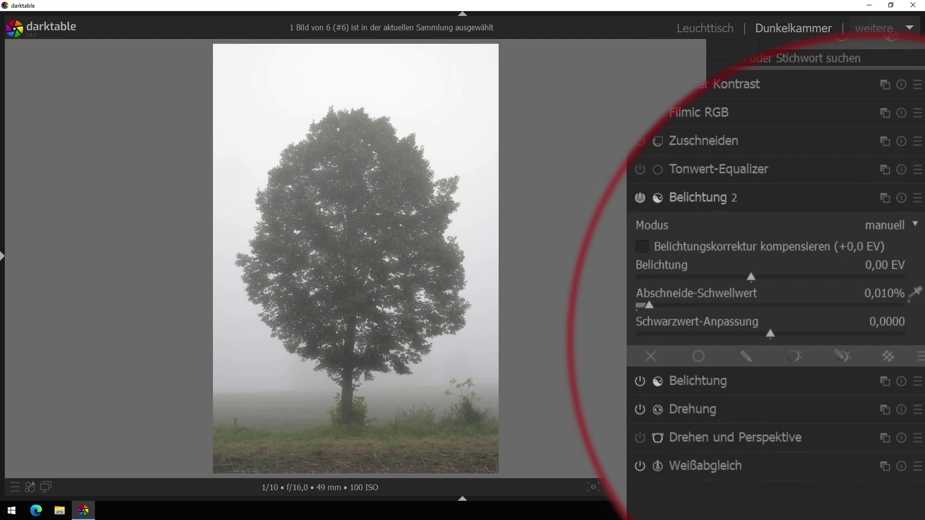
pyautogui.click(701, 358)
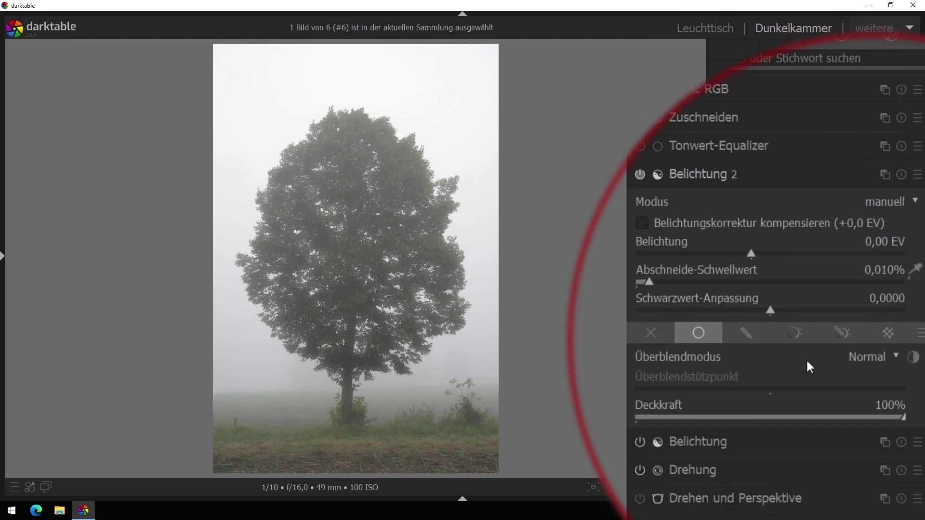
pyautogui.click(857, 357)
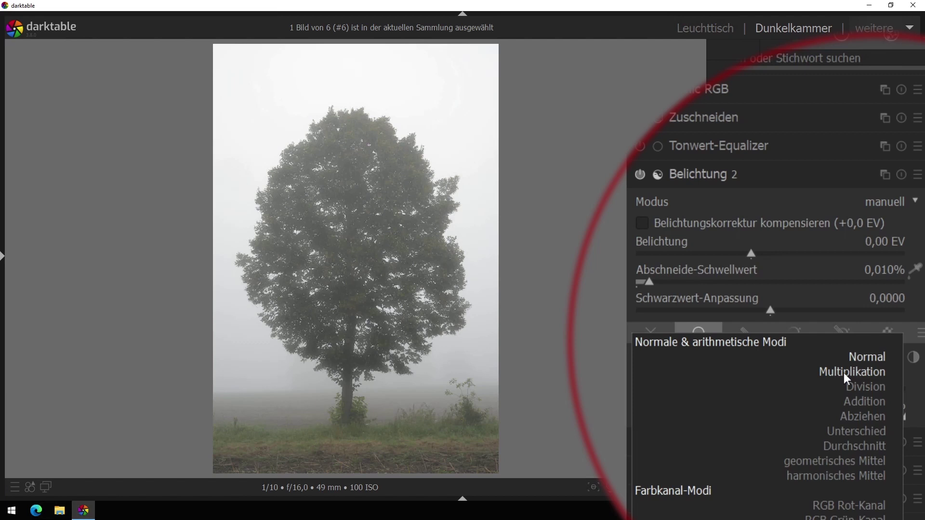
pyautogui.click(844, 375)
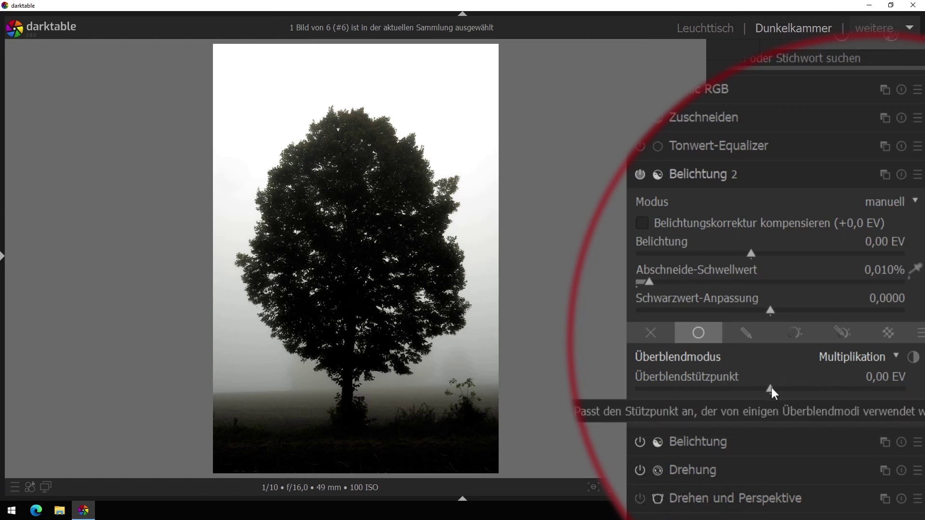
# Set the multiply blend fulcrum of Belichtung 2 to 2,30 EV.
pyautogui.moveTo(772, 388); pyautogui.dragTo(875, 389)
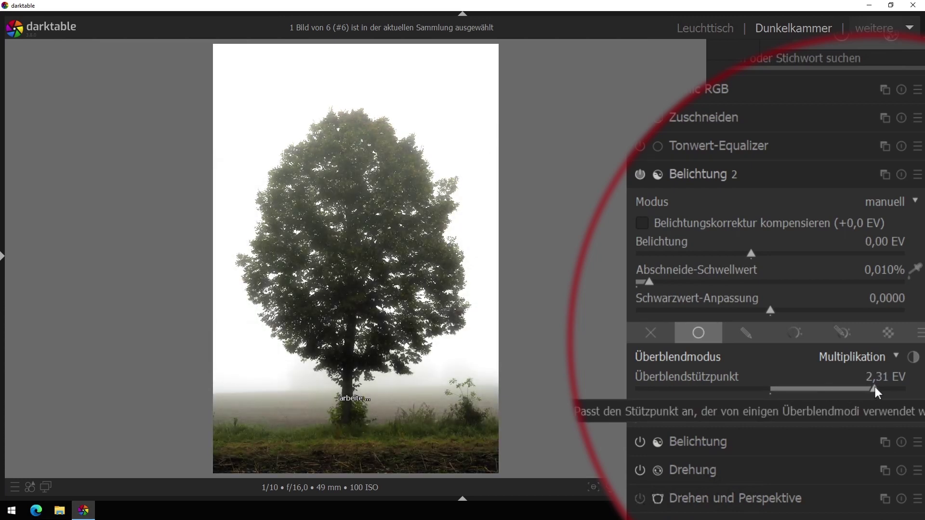
pyautogui.rightClick(874, 389)
pyautogui.write('2,3')
pyautogui.press('Return')
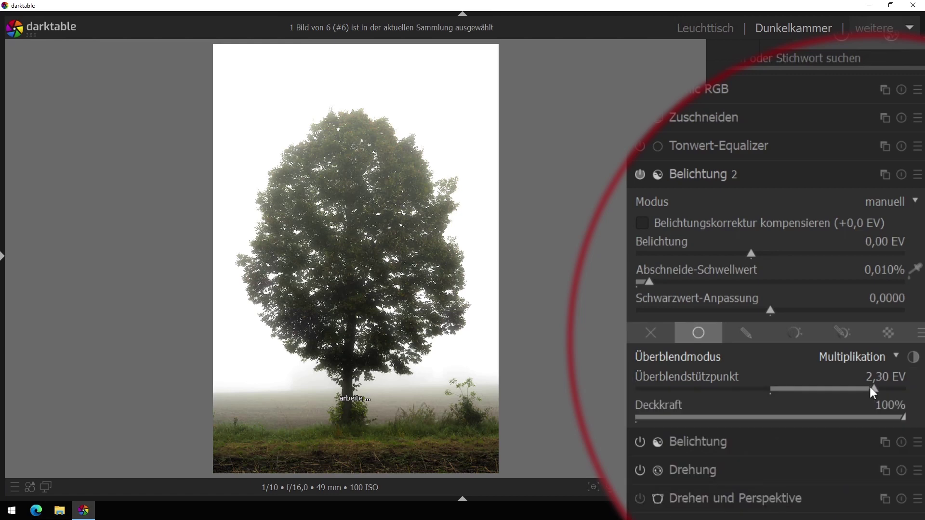
# Lower the Belichtung 2 blend opacity to 53%, toggling the instance to compare.
pyautogui.click(641, 174)
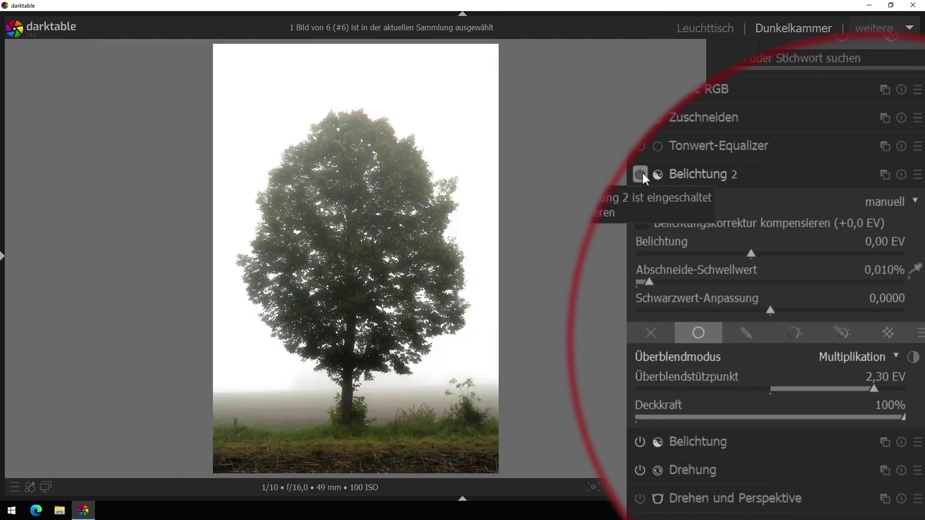
pyautogui.click(641, 173)
pyautogui.click(641, 174)
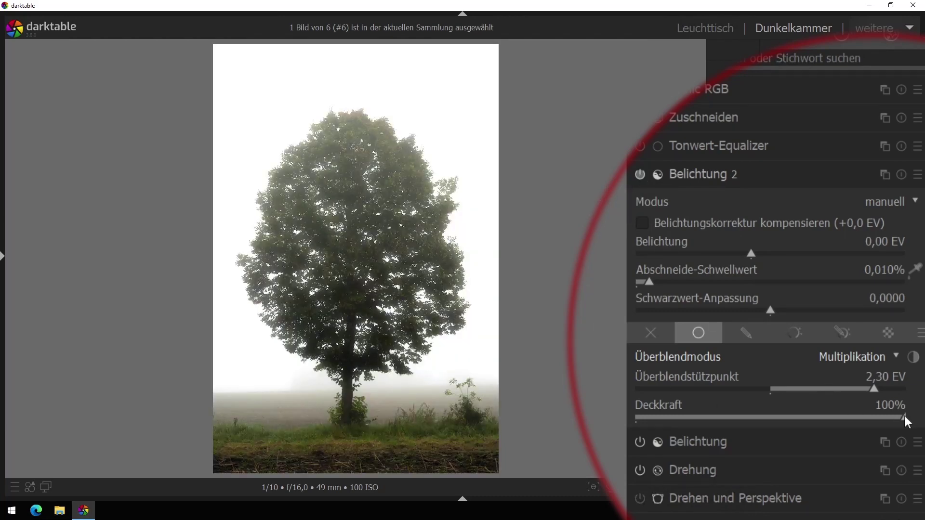
pyautogui.moveTo(903, 415)
pyautogui.mouseDown()
pyautogui.moveTo(756, 417)
pyautogui.moveTo(779, 417)
pyautogui.mouseUp()
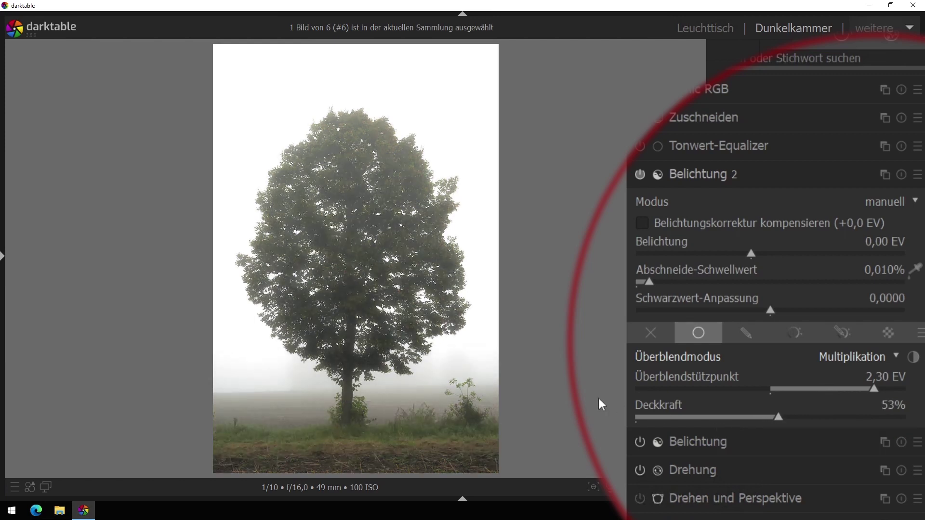
pyautogui.click(639, 176)
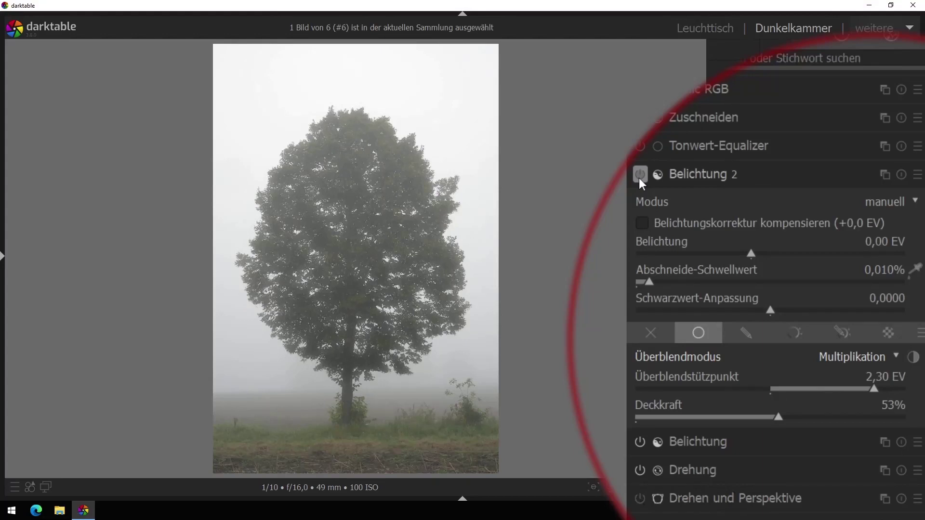
pyautogui.click(640, 176)
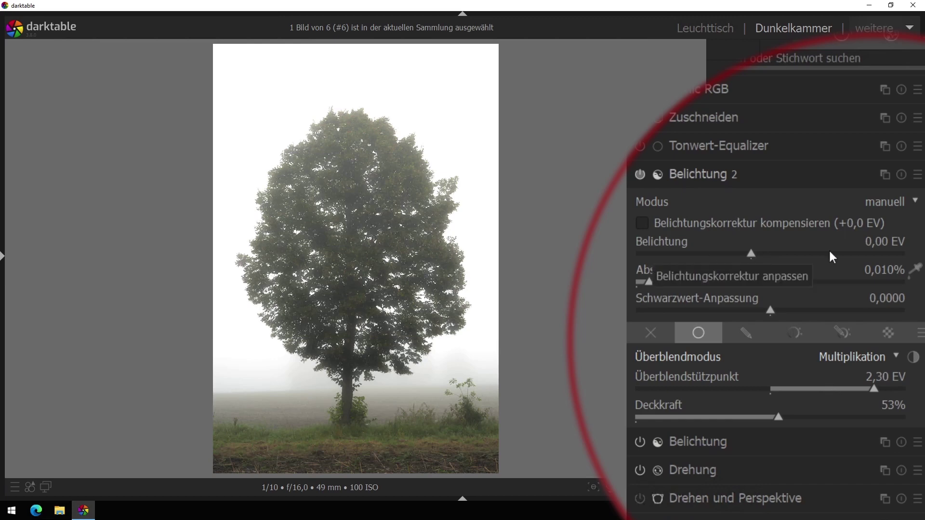
# Take a snapshot, reset the blend fulcrum to 0,00 EV and set Belichtung 2 exposure to 2,30 EV.
pyautogui.click(3, 257)
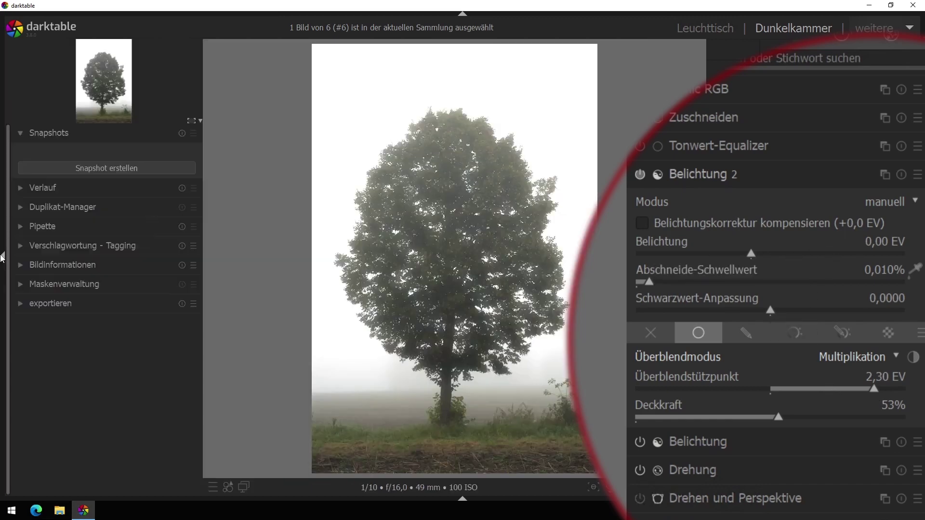
pyautogui.click(63, 168)
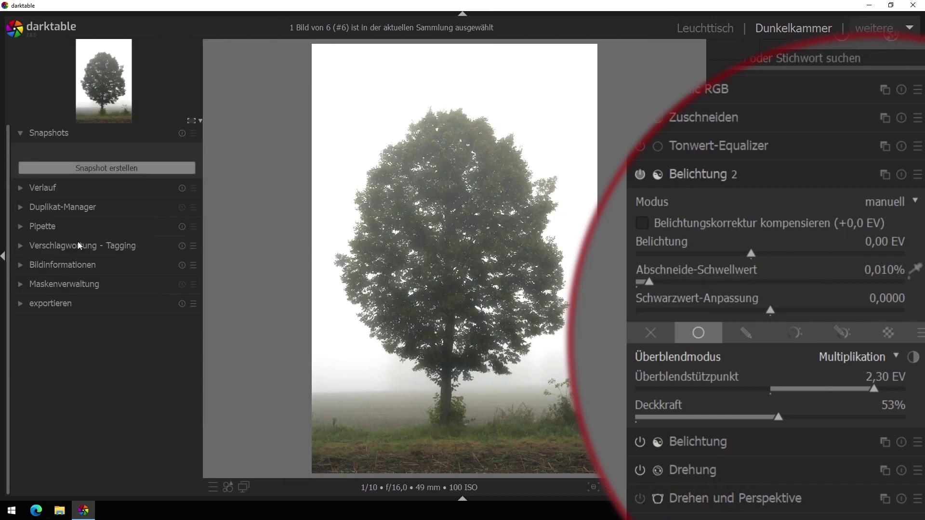
pyautogui.doubleClick(877, 391)
pyautogui.rightClick(799, 254)
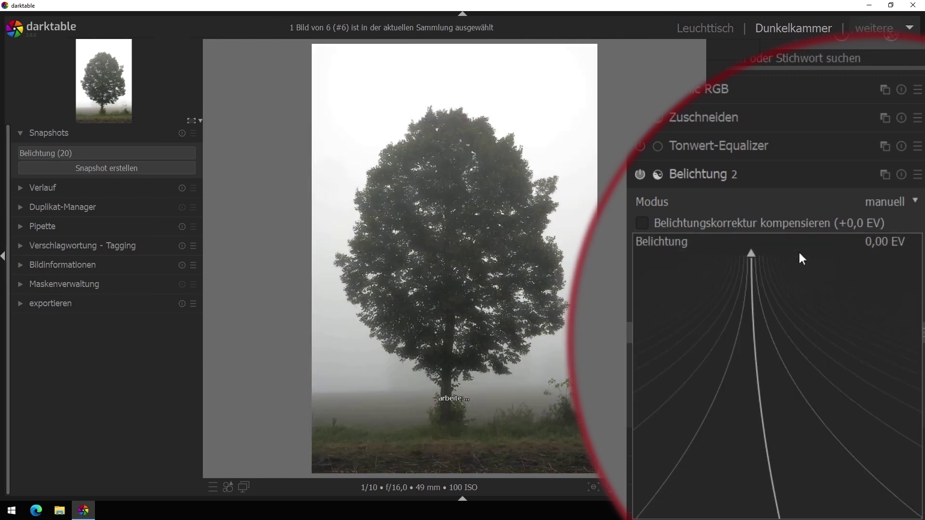
pyautogui.write('2,3')
pyautogui.press('Return')
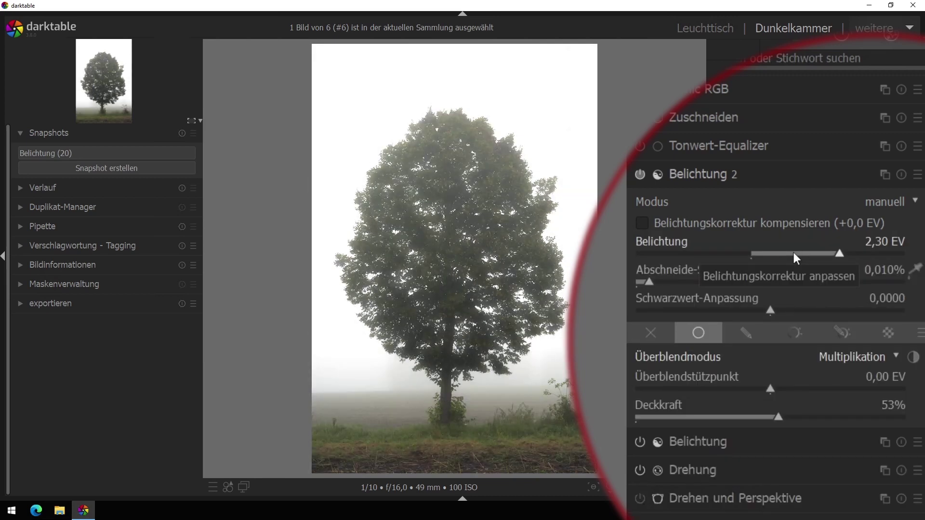
# Compare the tree against the snapshot, then remove the snapshot.
pyautogui.click(77, 154)
pyautogui.moveTo(474, 272)
pyautogui.mouseDown()
pyautogui.moveTo(434, 276)
pyautogui.moveTo(471, 270)
pyautogui.mouseUp()
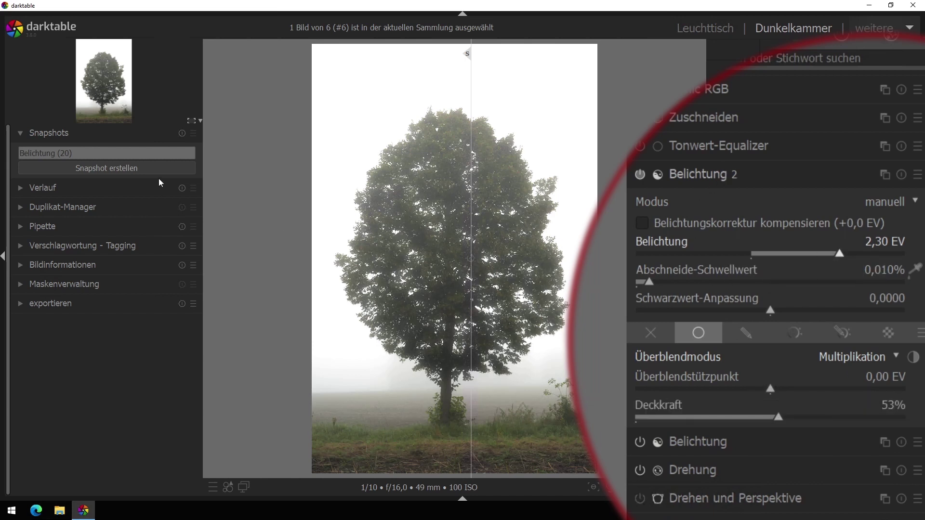
pyautogui.click(165, 157)
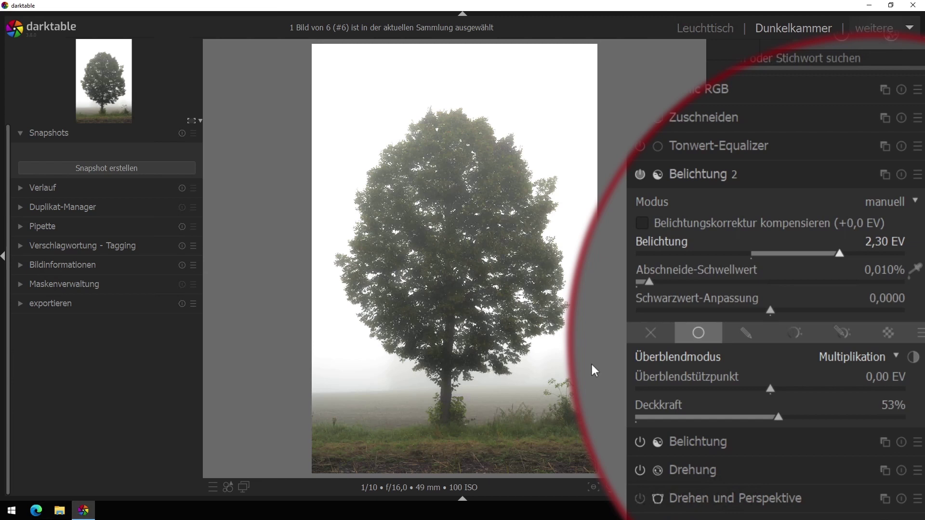
# Disable Belichtung 2 and add a new Farbkalibrierung instance blended uniformly in Multiplikation mode.
pyautogui.click(640, 174)
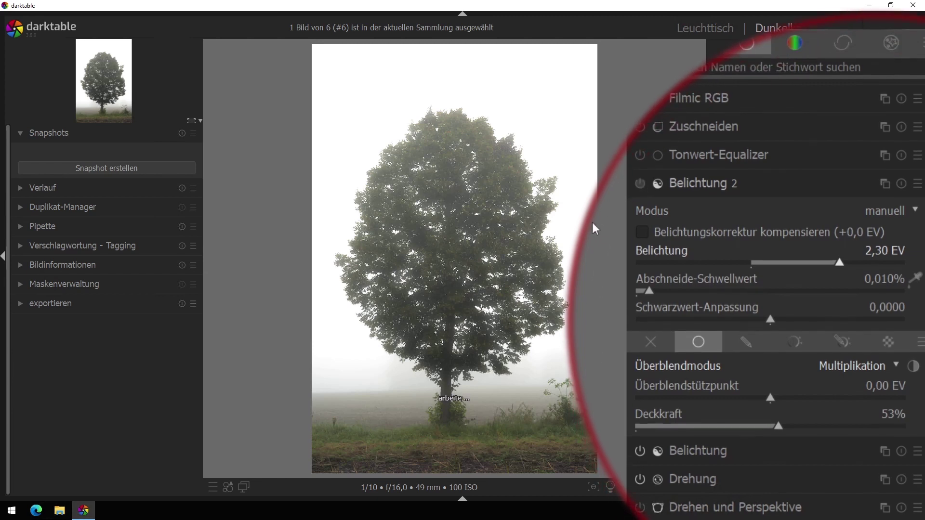
pyautogui.click(795, 56)
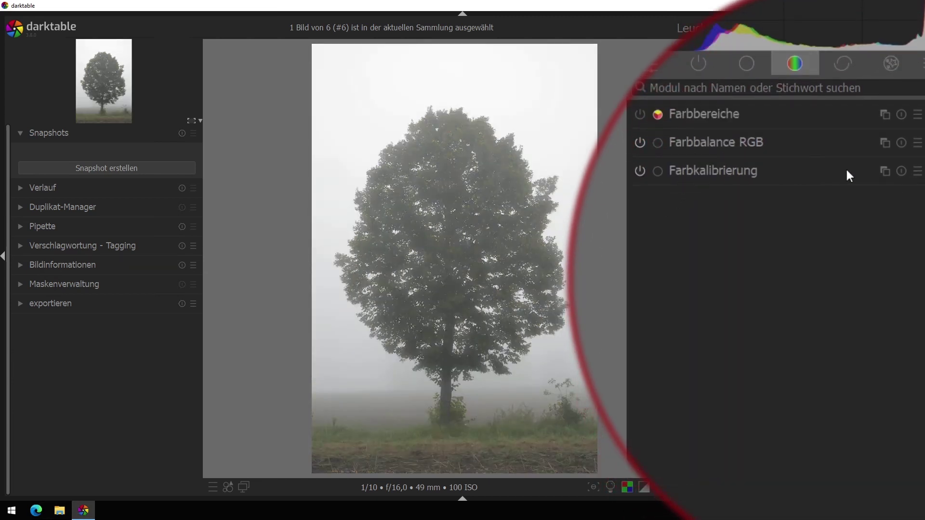
pyautogui.click(884, 170)
pyautogui.click(849, 188)
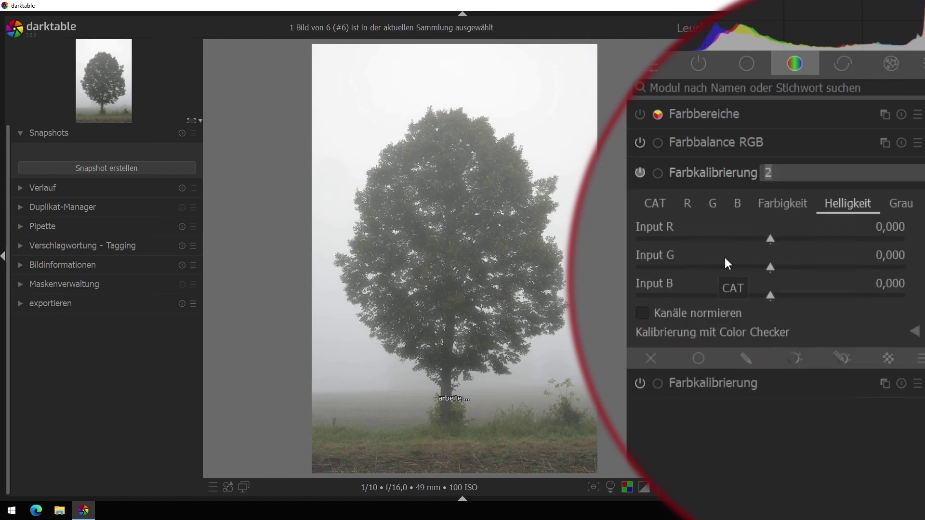
pyautogui.click(697, 358)
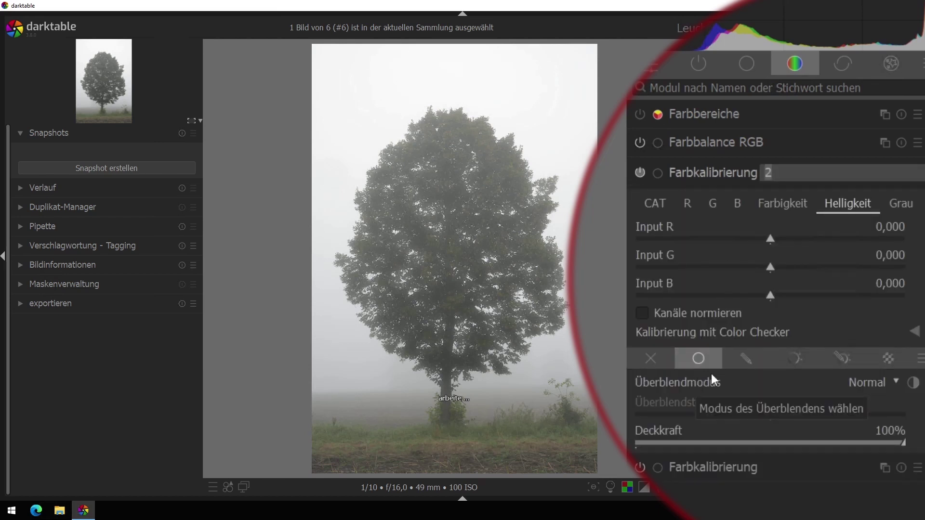
pyautogui.click(866, 384)
pyautogui.click(852, 395)
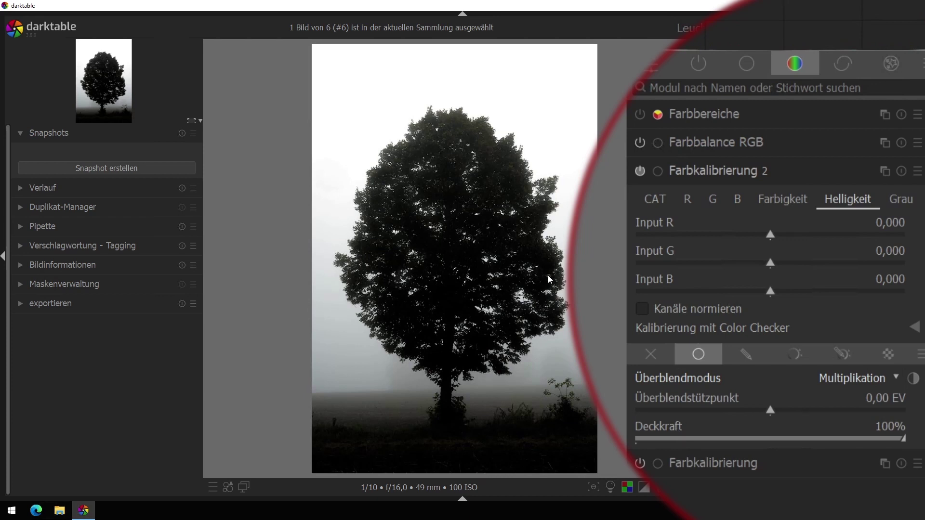
# Set the Farbkalibrierung 2 blend fulcrum to 2,30 EV and opacity to 71%.
pyautogui.rightClick(771, 409)
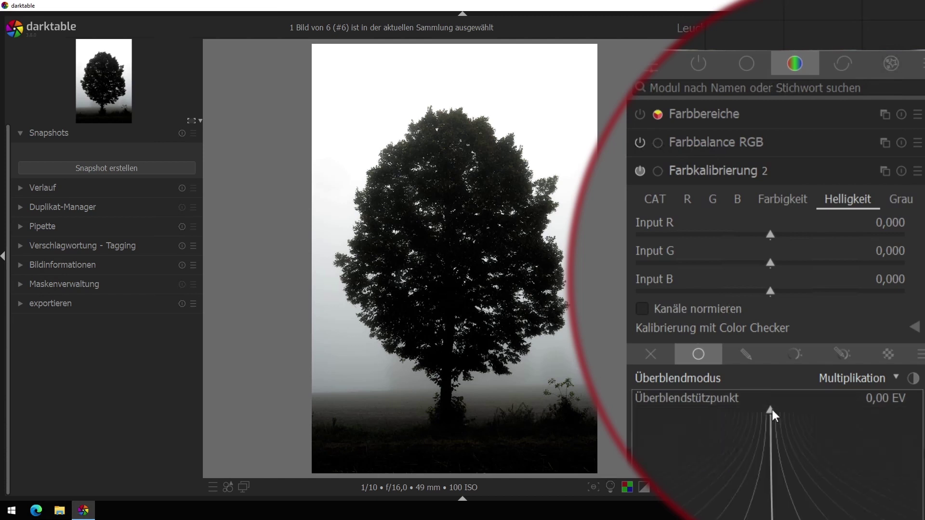
pyautogui.write('2,3')
pyautogui.press('Return')
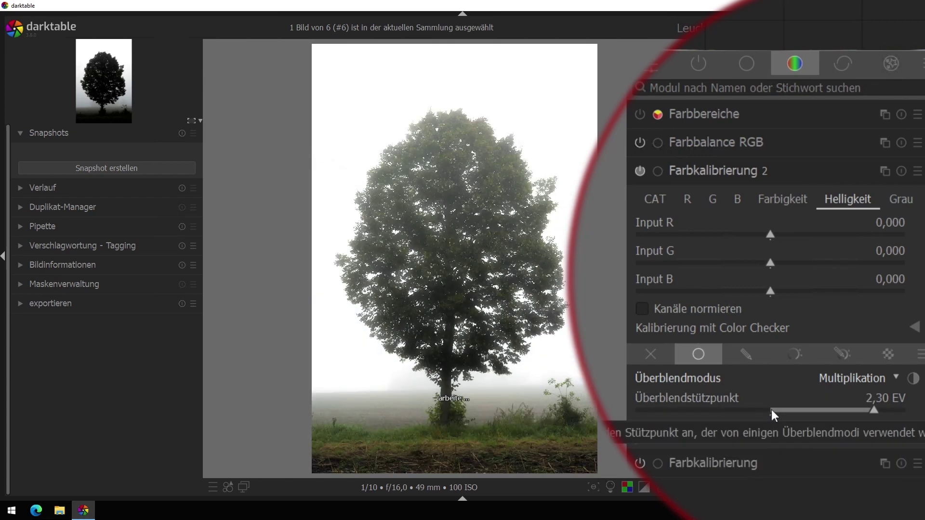
pyautogui.click(828, 435)
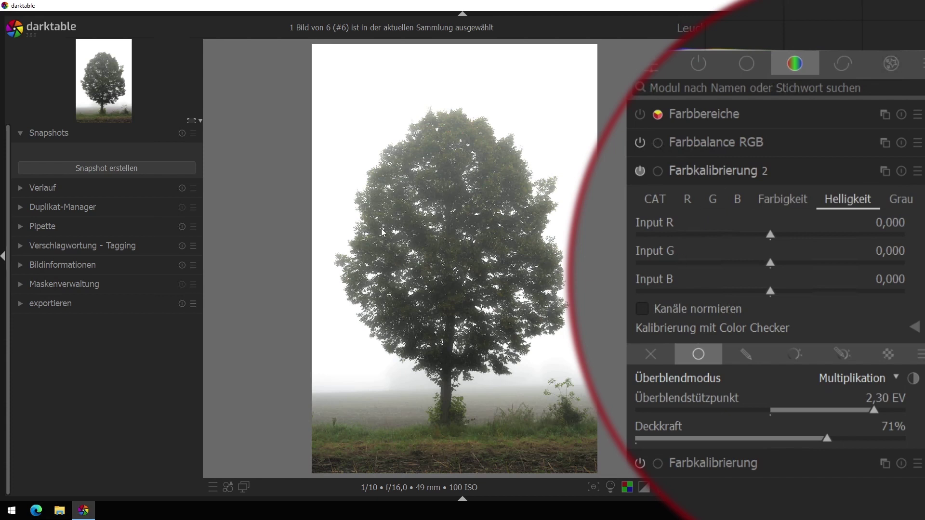
pyautogui.click(902, 205)
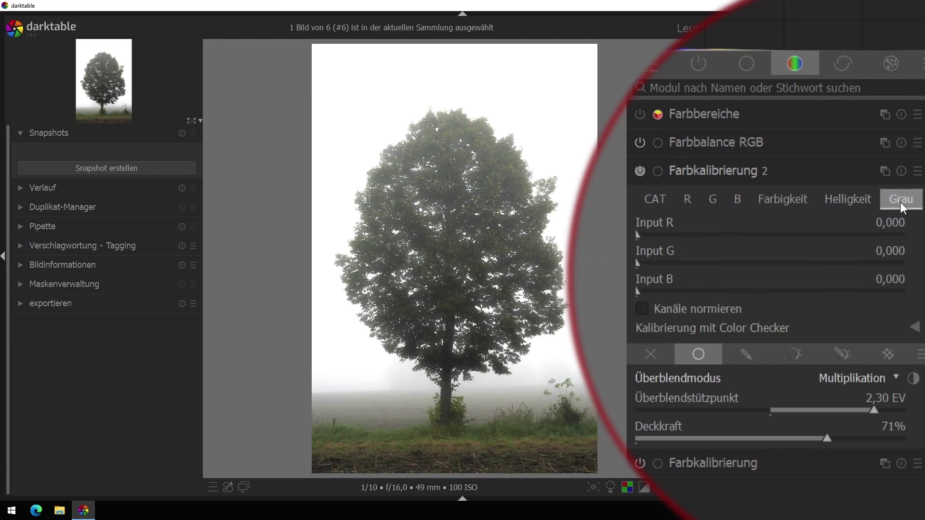
# Set the Grau inputs to R 0,447 and G 0,203, restore Multiplikation blending, and save a snapshot.
pyautogui.click(696, 235)
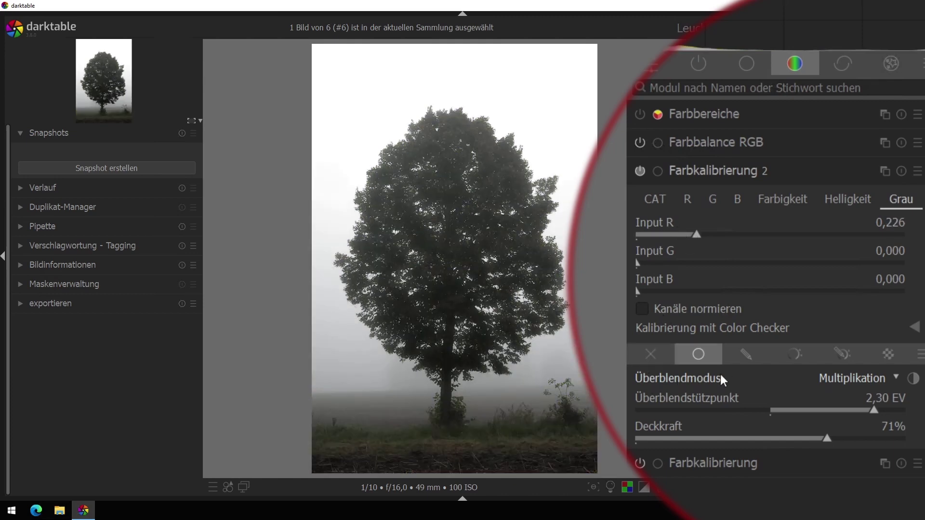
pyautogui.click(653, 353)
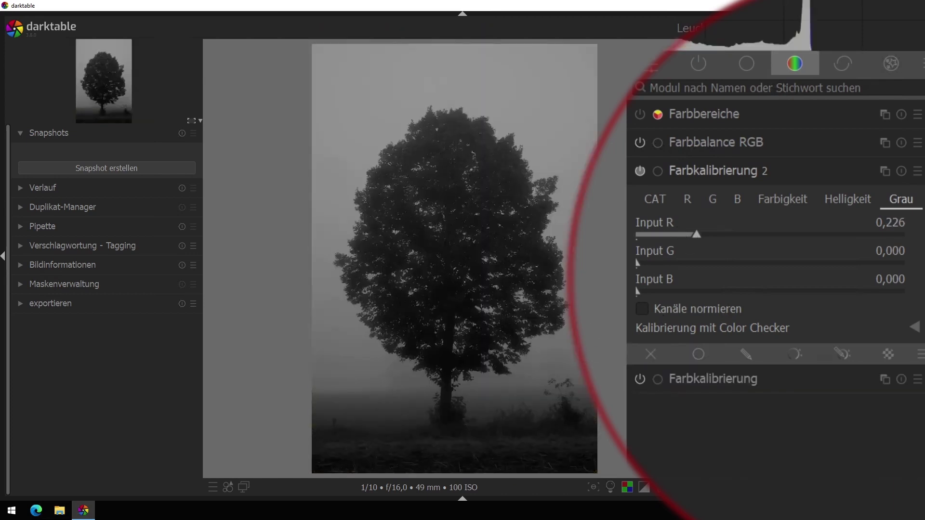
pyautogui.click(716, 233)
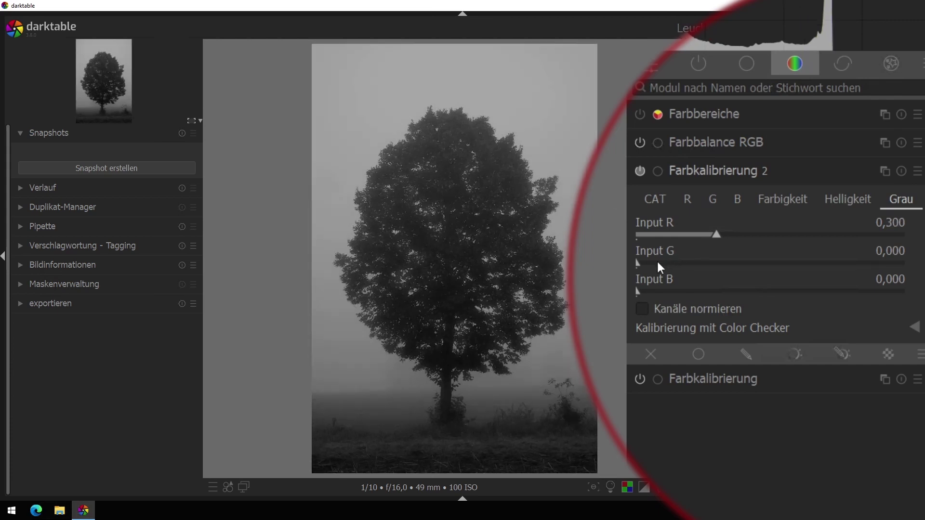
pyautogui.click(657, 262)
pyautogui.click(690, 262)
pyautogui.click(756, 235)
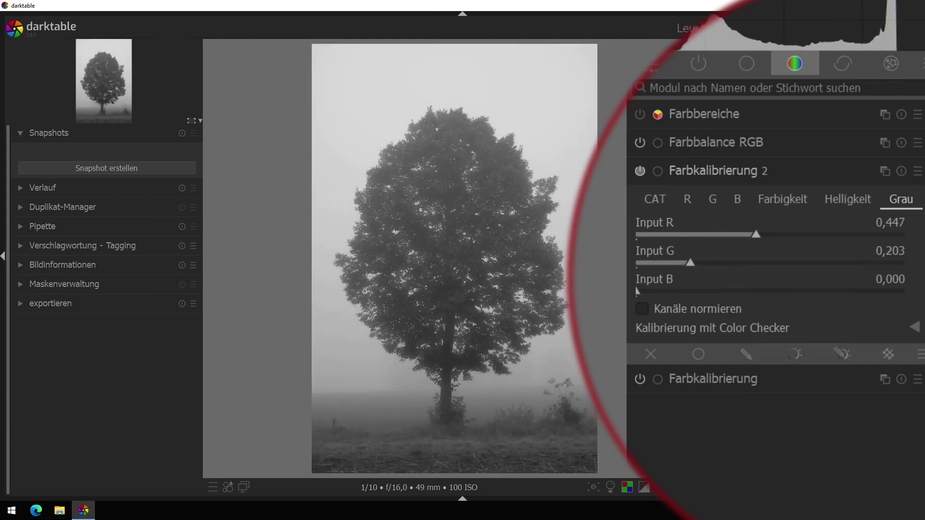
pyautogui.click(703, 355)
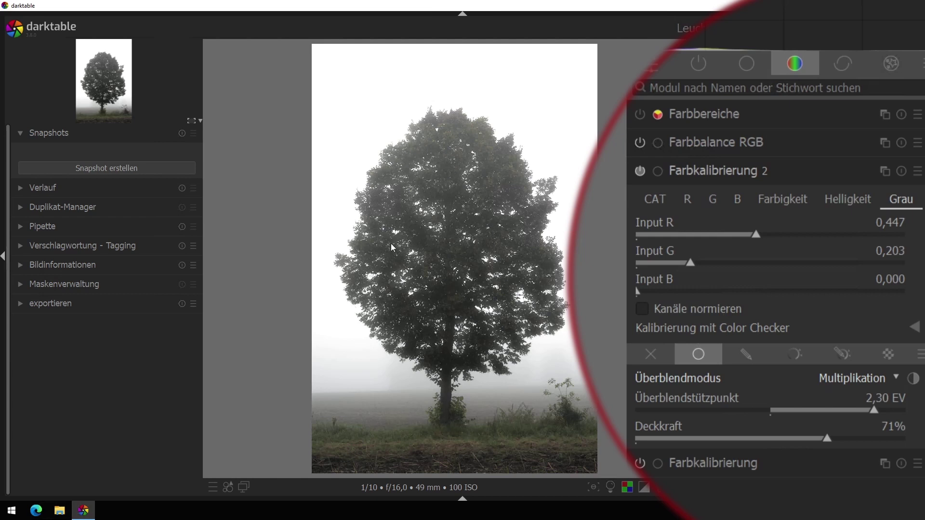
pyautogui.click(141, 168)
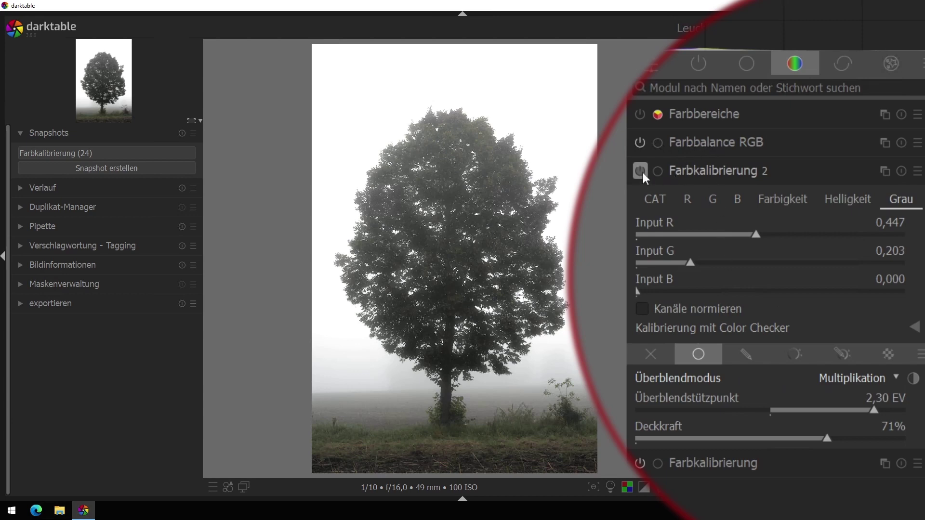
# Turn on Belichtung 2 at 71% opacity and compare the tree with the Farbkalibrierung (24) snapshot.
pyautogui.press('space')
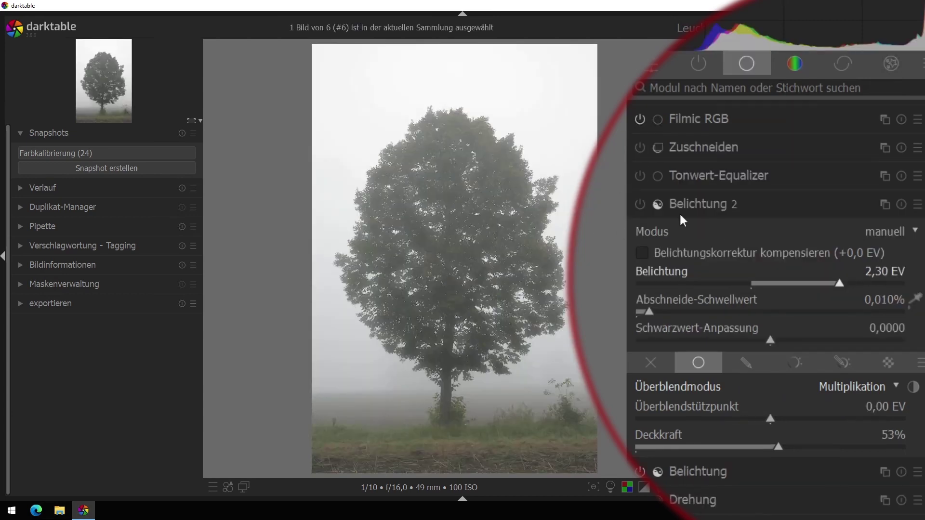
pyautogui.click(640, 203)
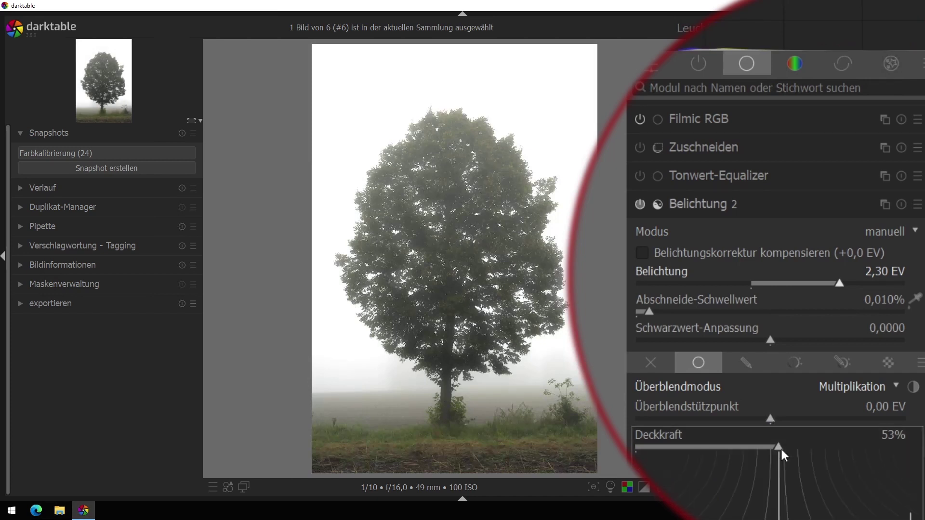
pyautogui.scroll(18, 781, 450)
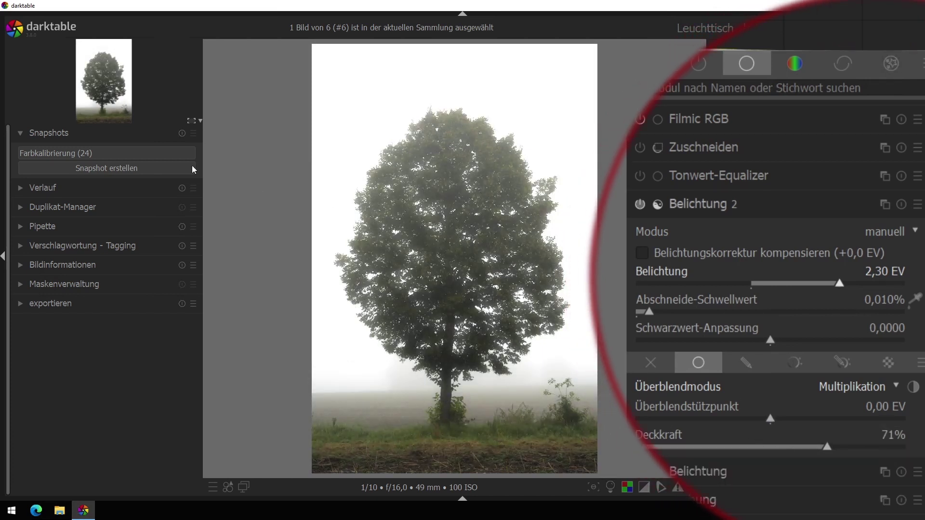
pyautogui.click(183, 153)
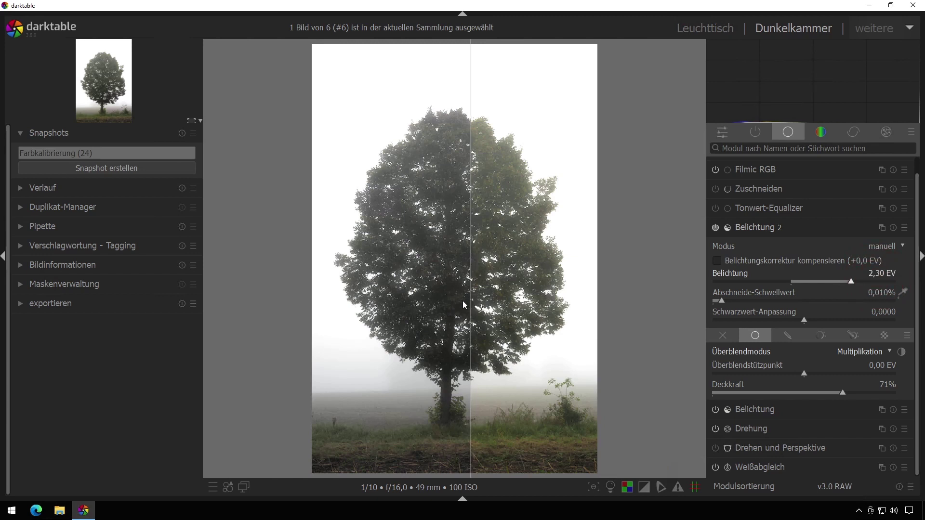
pyautogui.moveTo(471, 280)
pyautogui.mouseDown()
pyautogui.moveTo(357, 305)
pyautogui.moveTo(490, 289)
pyautogui.moveTo(354, 289)
pyautogui.moveTo(486, 289)
pyautogui.moveTo(485, 301)
pyautogui.moveTo(422, 304)
pyautogui.moveTo(475, 305)
pyautogui.moveTo(440, 306)
pyautogui.moveTo(450, 309)
pyautogui.mouseUp()
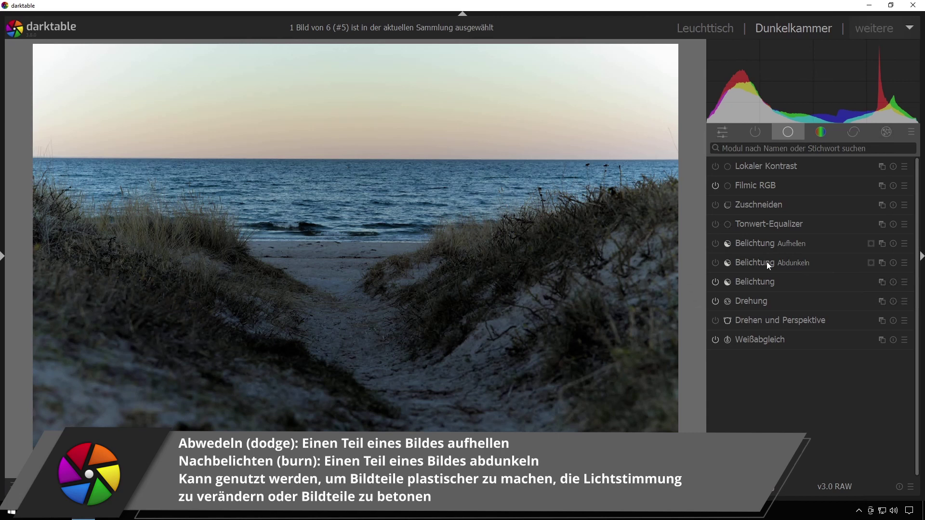
# Enable and expand the −0,50 EV 'Belichtung Abdunkeln' exposure, showing its two dune shapes.
pyautogui.click(715, 263)
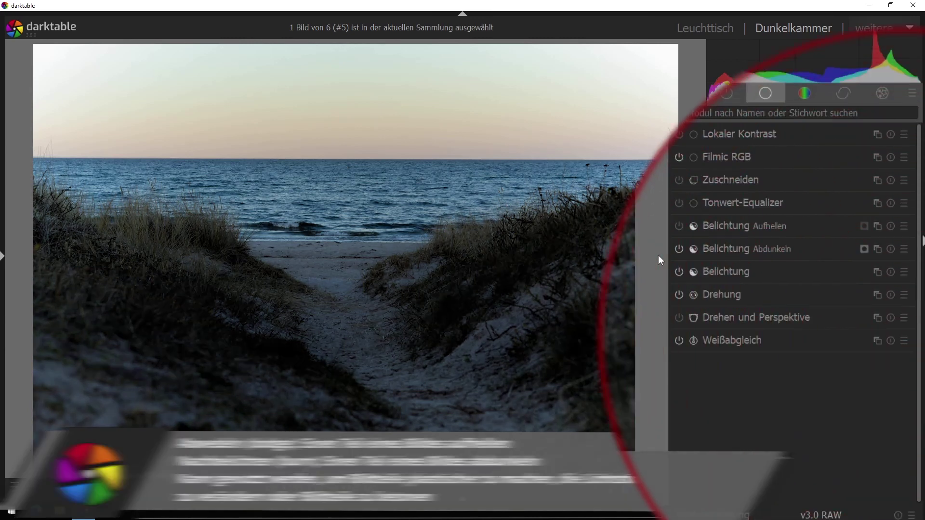
pyautogui.click(717, 250)
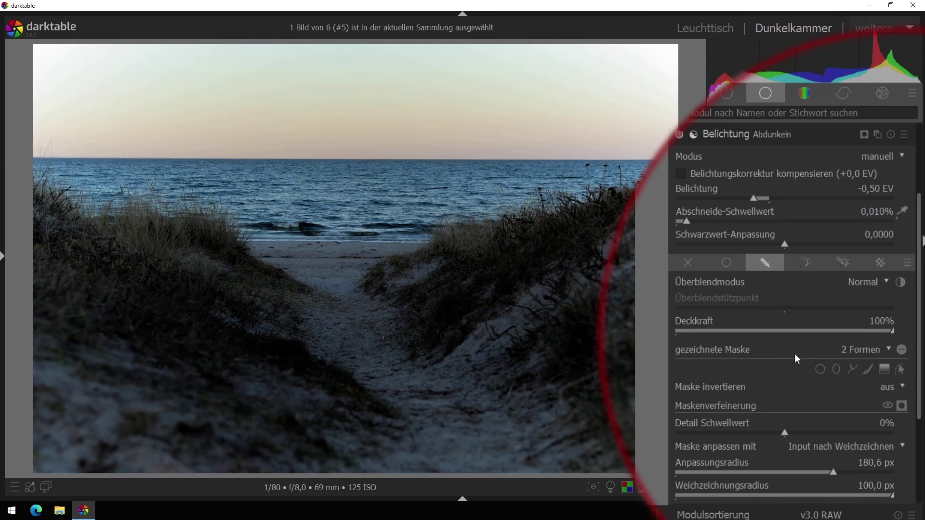
pyautogui.click(900, 370)
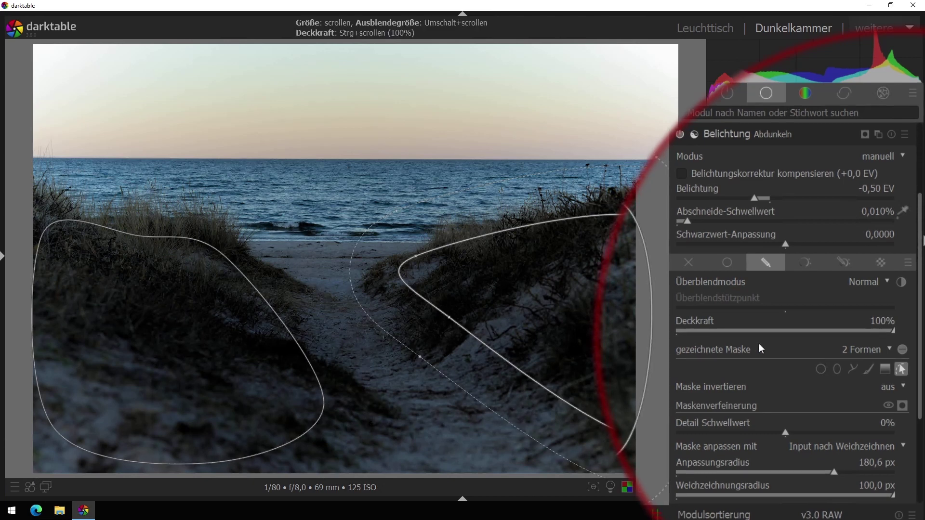
# Show the darkening mask as a yellow overlay on the dunes, then hide it.
pyautogui.click(902, 406)
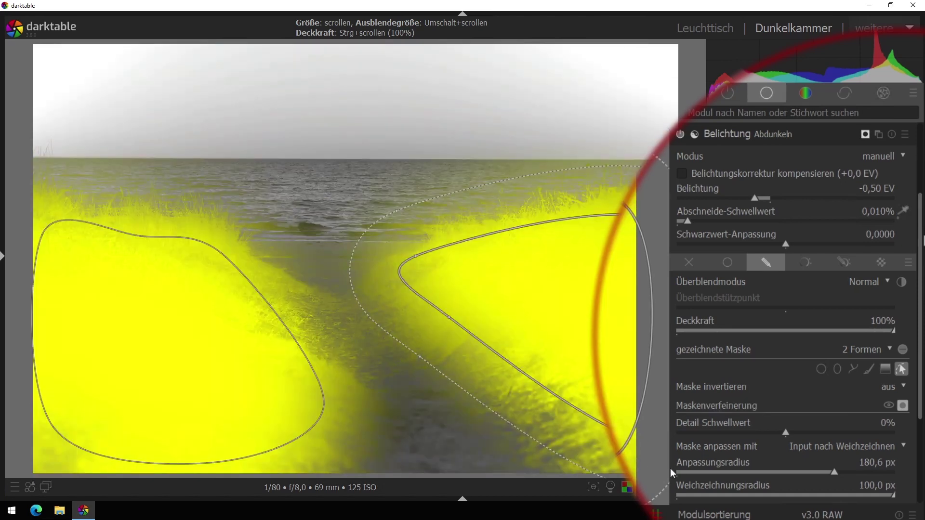
pyautogui.scroll(-1, 922, 405)
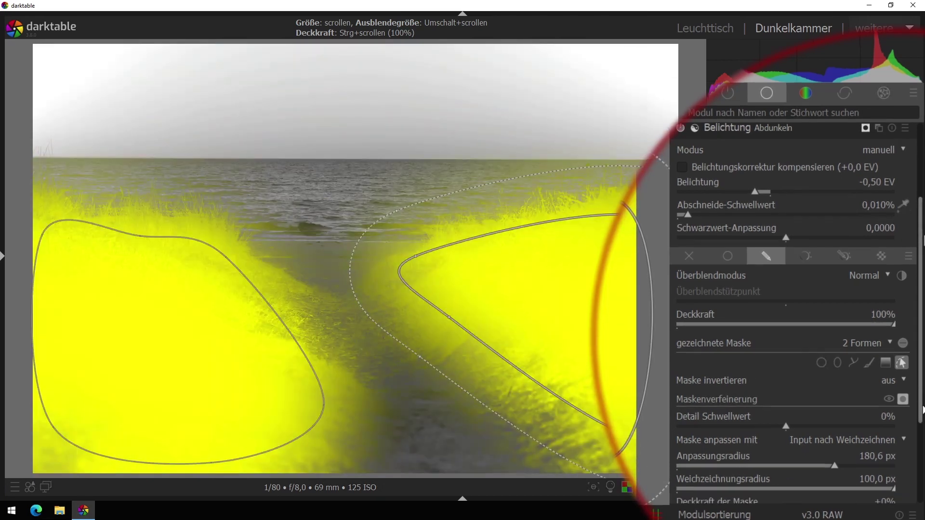
pyautogui.scroll(-2, 922, 404)
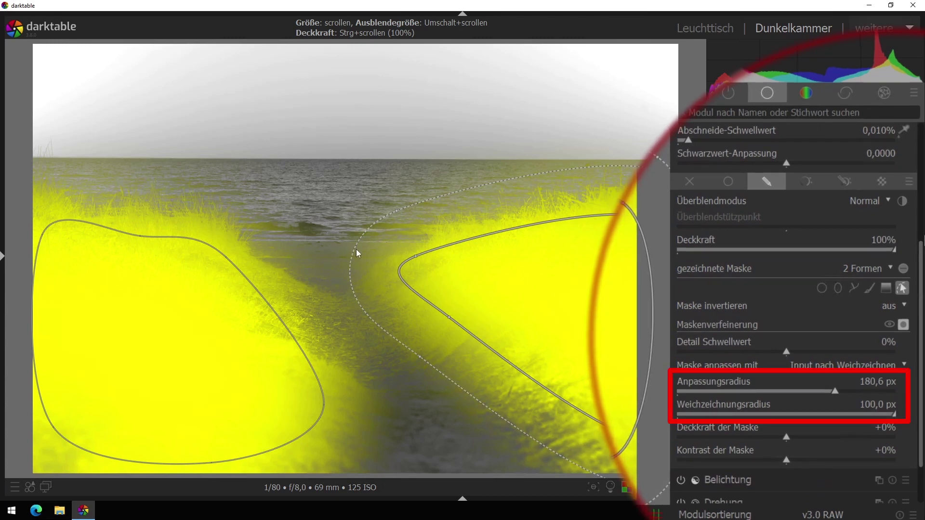
pyautogui.click(903, 324)
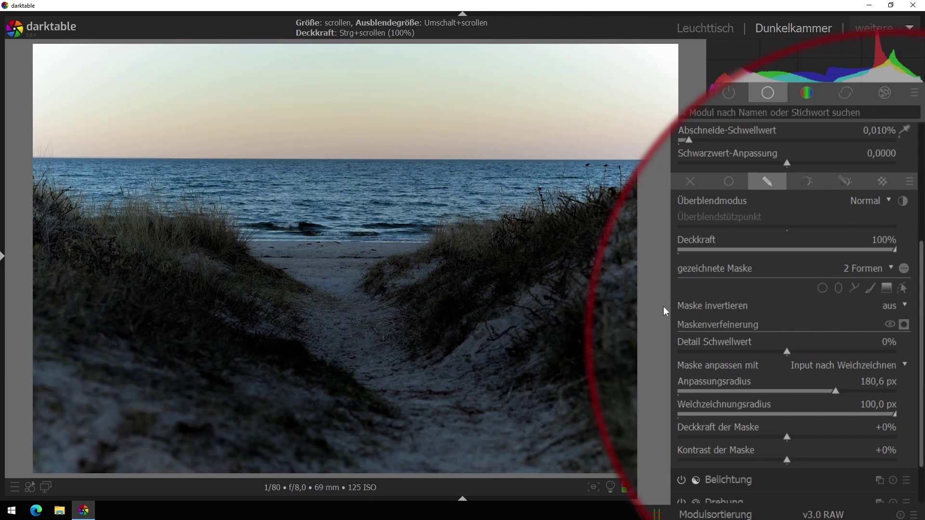
pyautogui.scroll(3, 718, 285)
pyautogui.scroll(3, 718, 285)
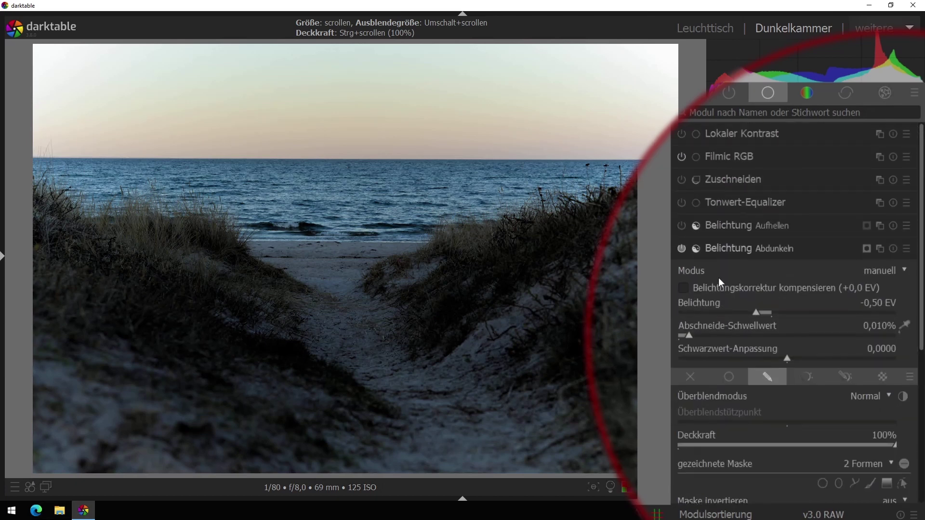
# Open the +0,75 EV 'Belichtung Aufhellen' exposure and preview its sandy-trail path mask overlay.
pyautogui.click(724, 247)
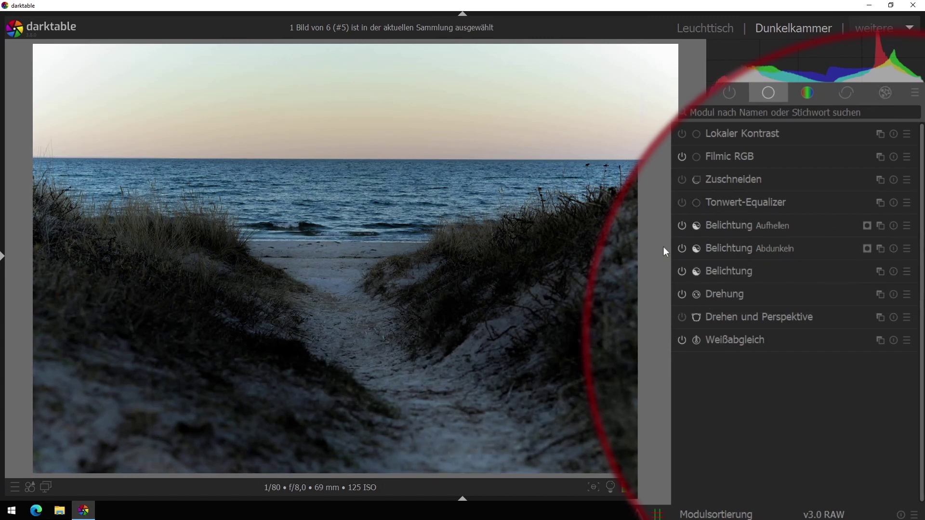
pyautogui.click(733, 226)
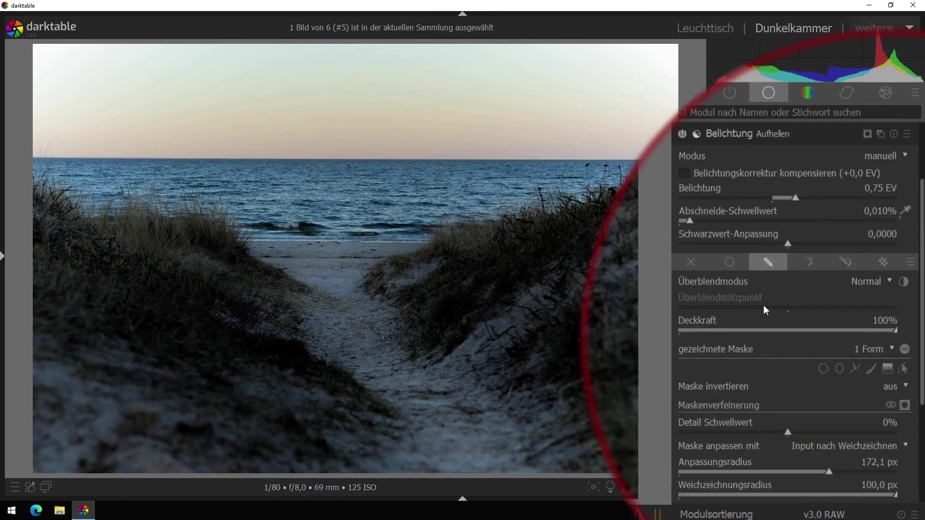
pyautogui.click(904, 368)
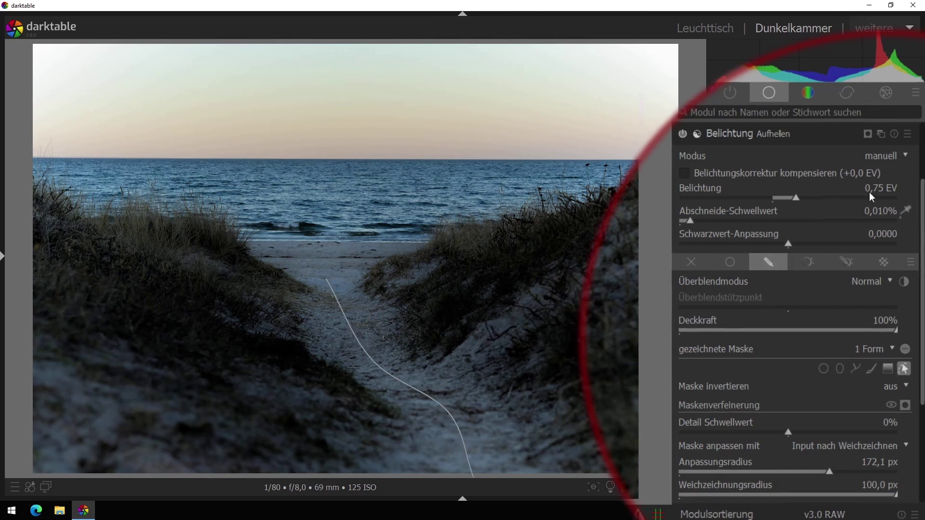
pyautogui.click(905, 406)
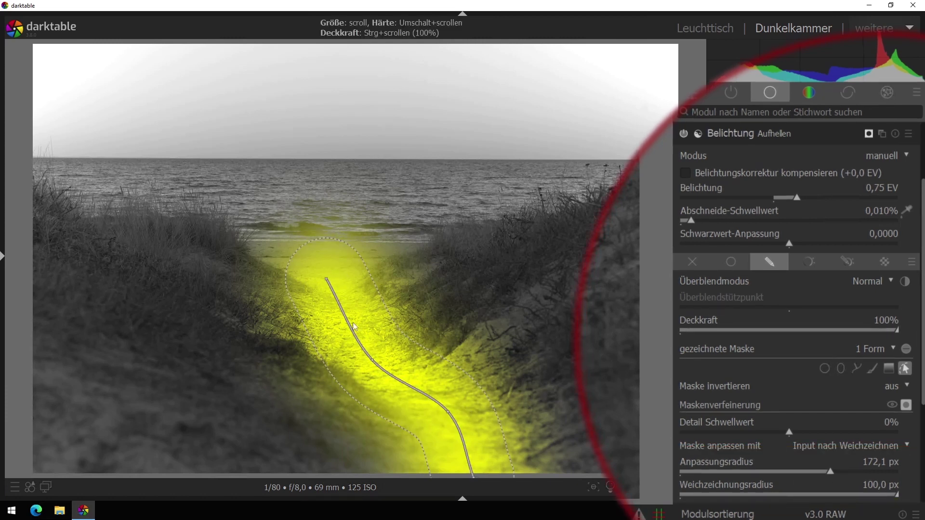
pyautogui.click(905, 368)
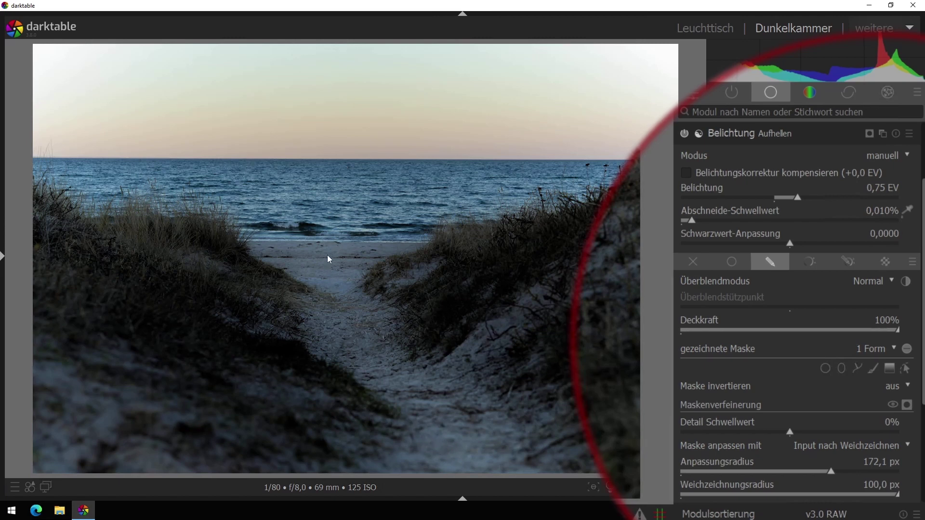
# Compare the edit against the 'Belichtung (27)' snapshot, dragging the split to reveal the full edit.
pyautogui.click(2, 258)
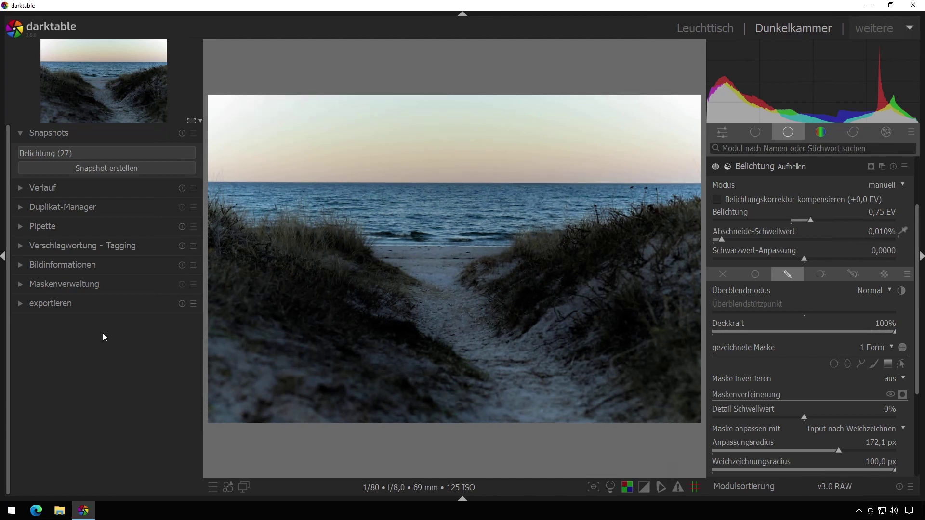
pyautogui.click(68, 152)
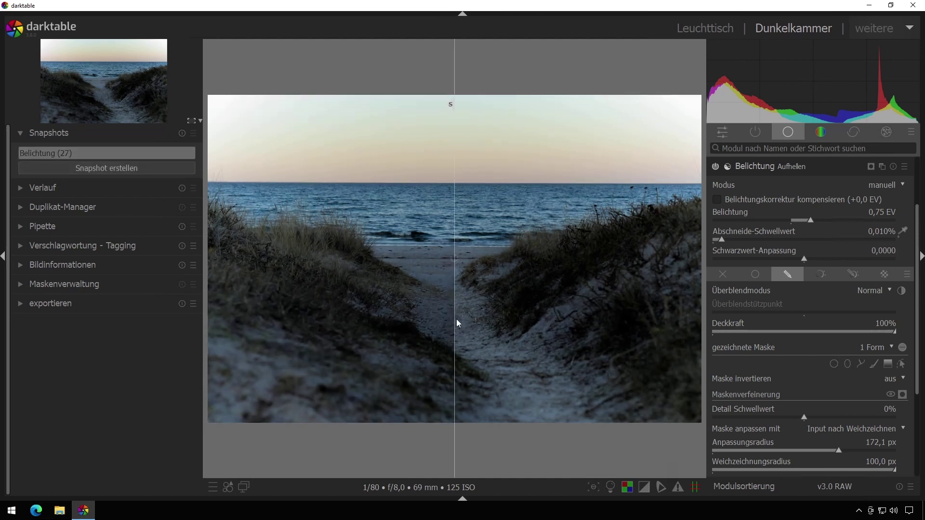
pyautogui.moveTo(454, 319)
pyautogui.mouseDown()
pyautogui.moveTo(720, 320)
pyautogui.moveTo(204, 336)
pyautogui.mouseUp()
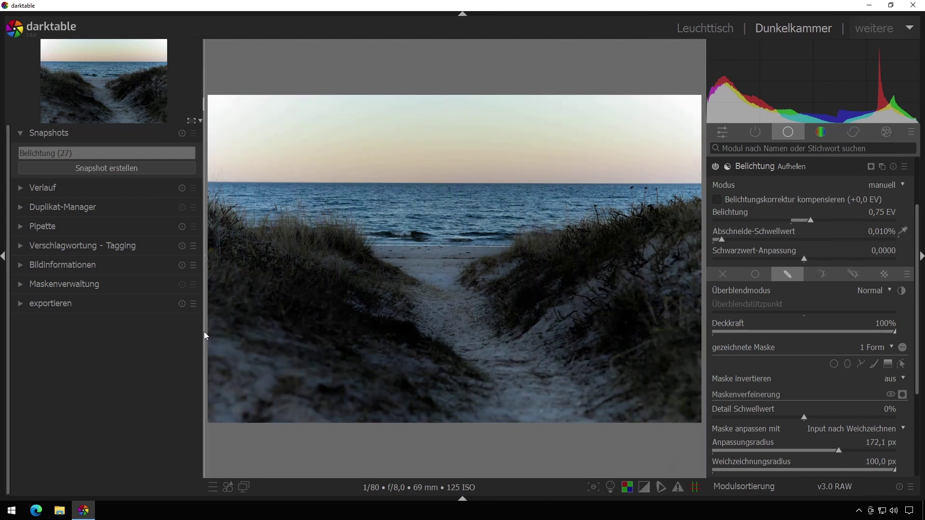